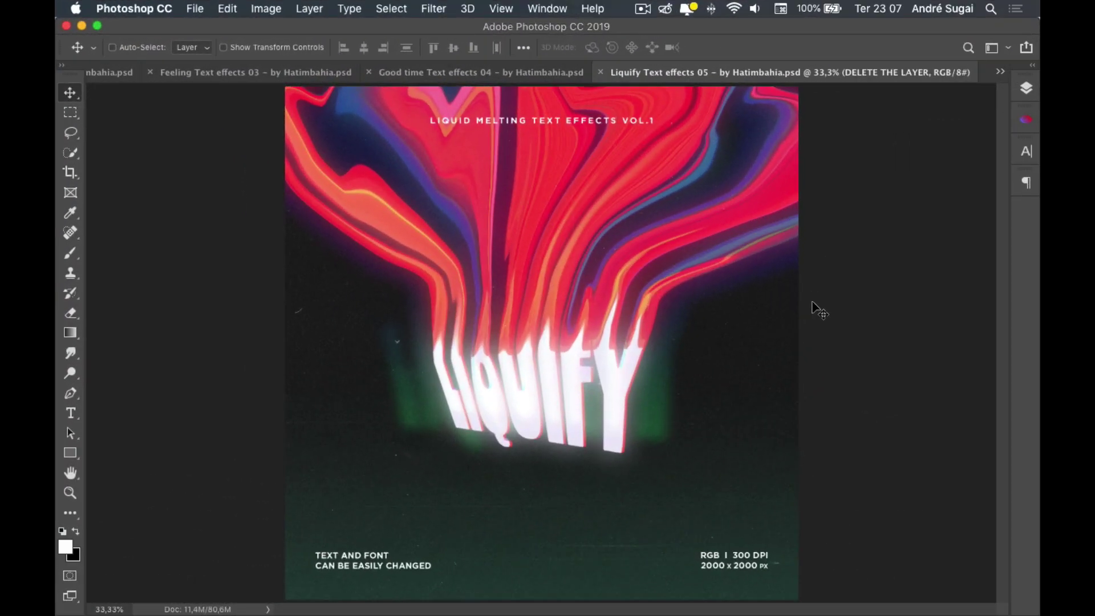
Cycle through the Lorem Ipsum, Trippy, Distortions, Emotions, Feeling, Liquify and Sense templates to Melting.
key("ctrl+Tab")
key("ctrl+Tab")
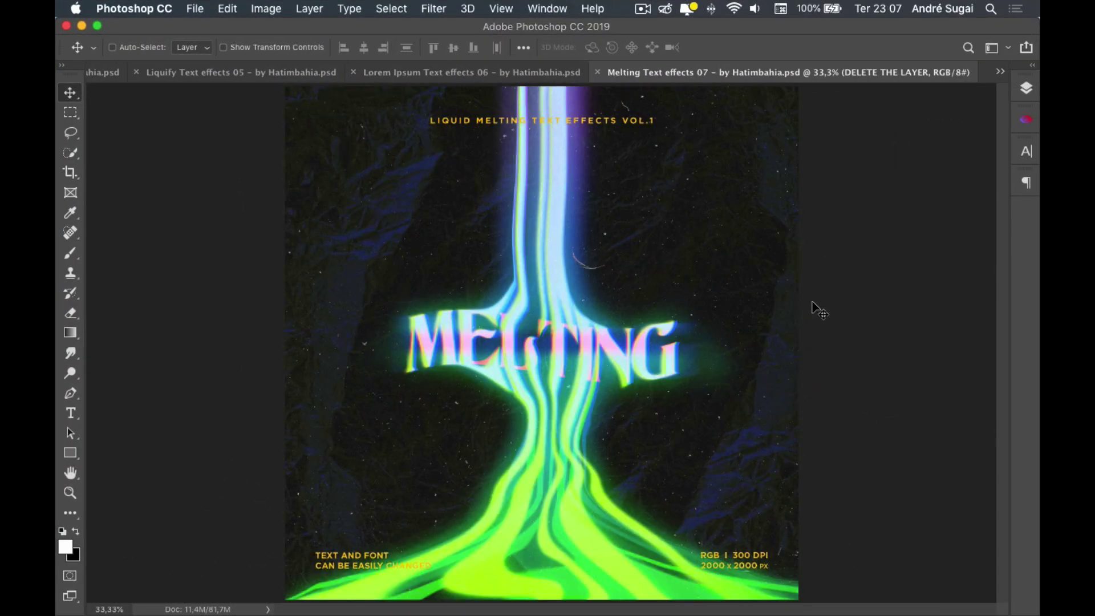
key("ctrl+Tab")
key("ctrl+Tab")
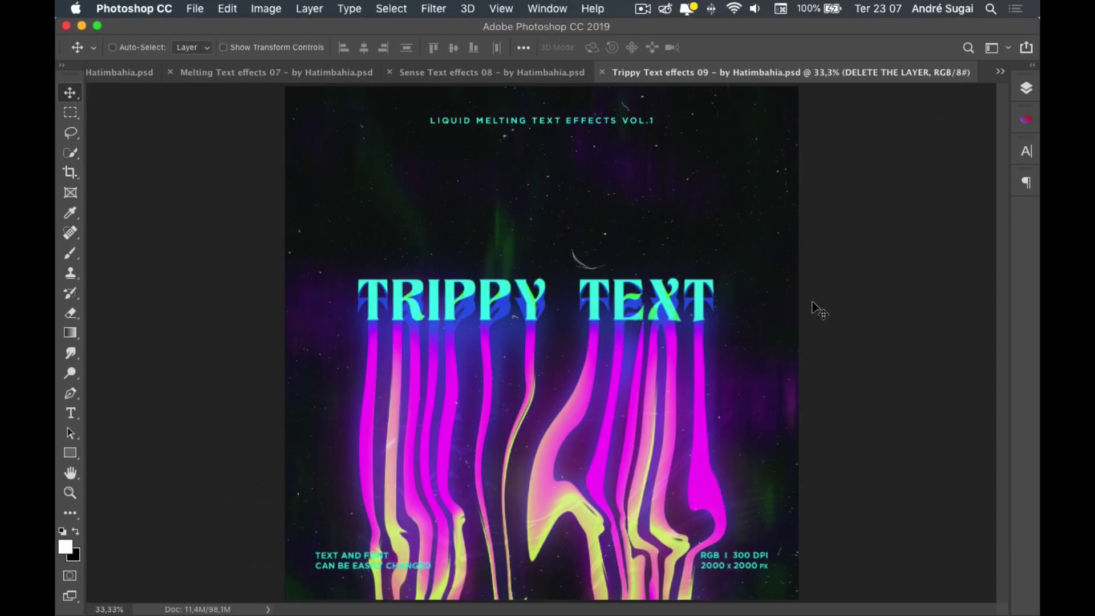
key("ctrl+Tab")
key("ctrl+Tab")
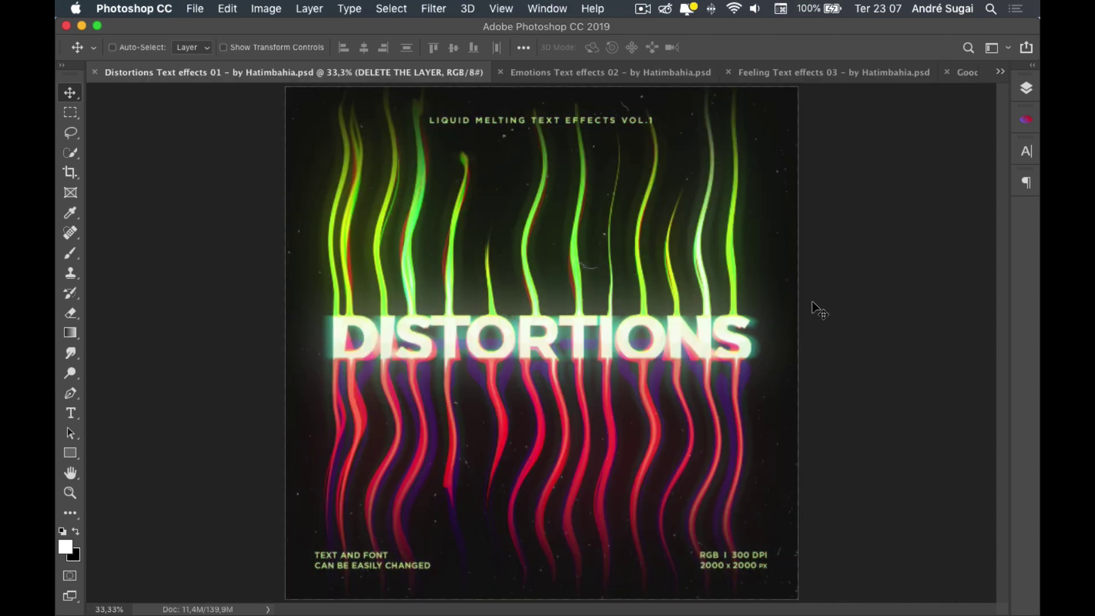
key("ctrl+Tab")
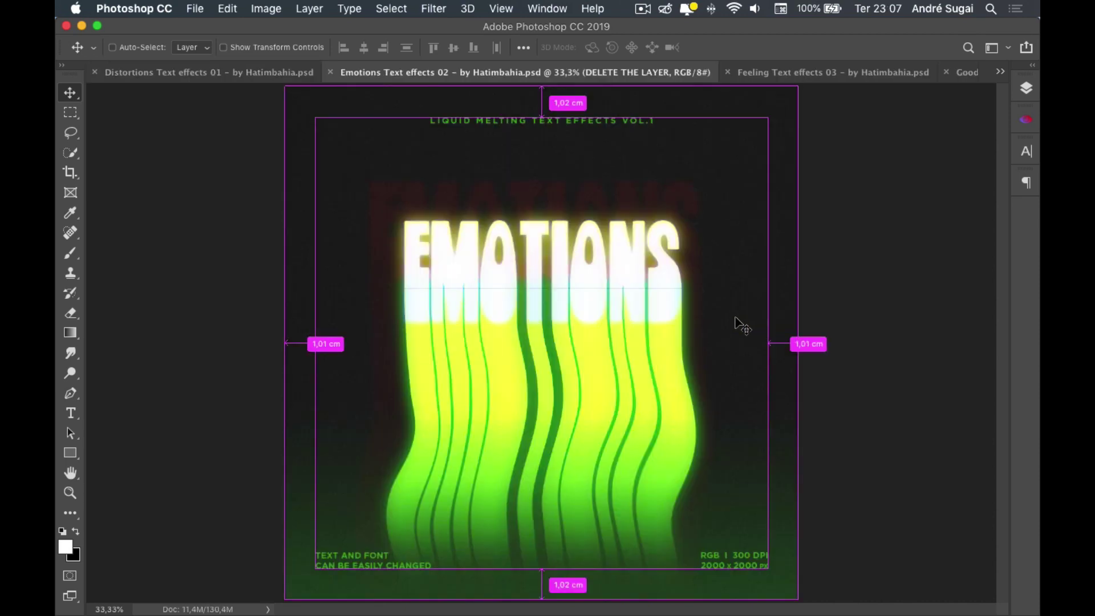
key("ctrl+Tab")
key("ctrl+Tab")
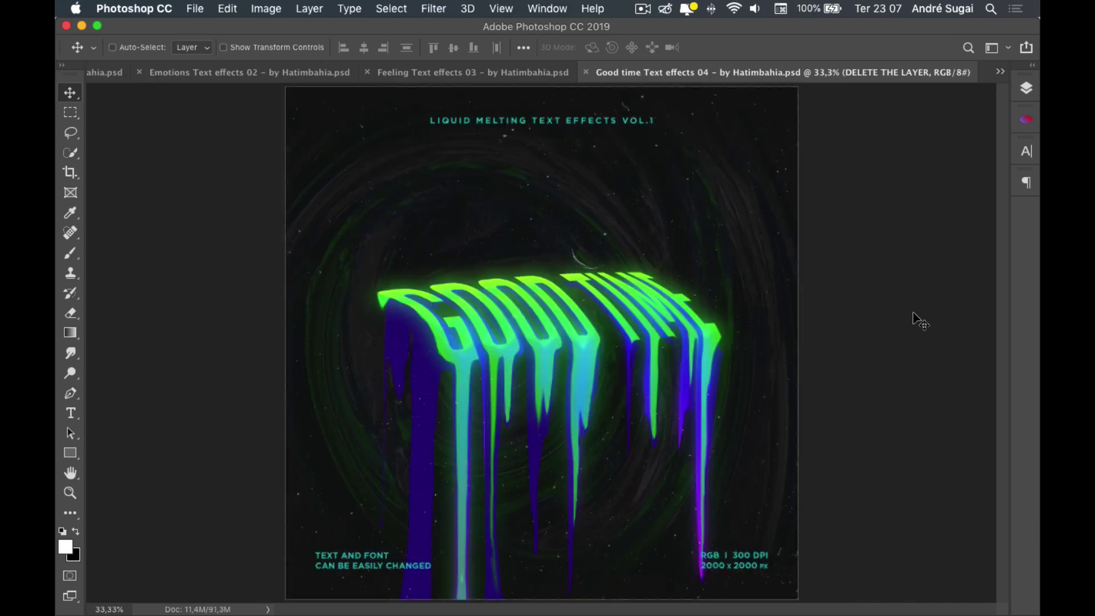
key("ctrl+Tab")
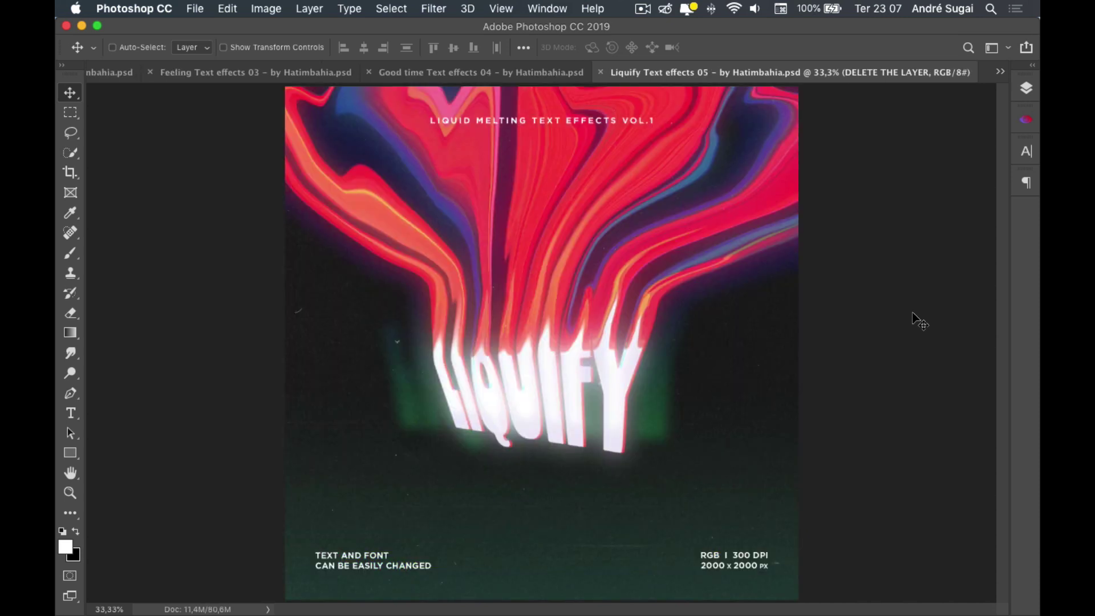
key("ctrl+Tab")
key("ctrl+Tab")
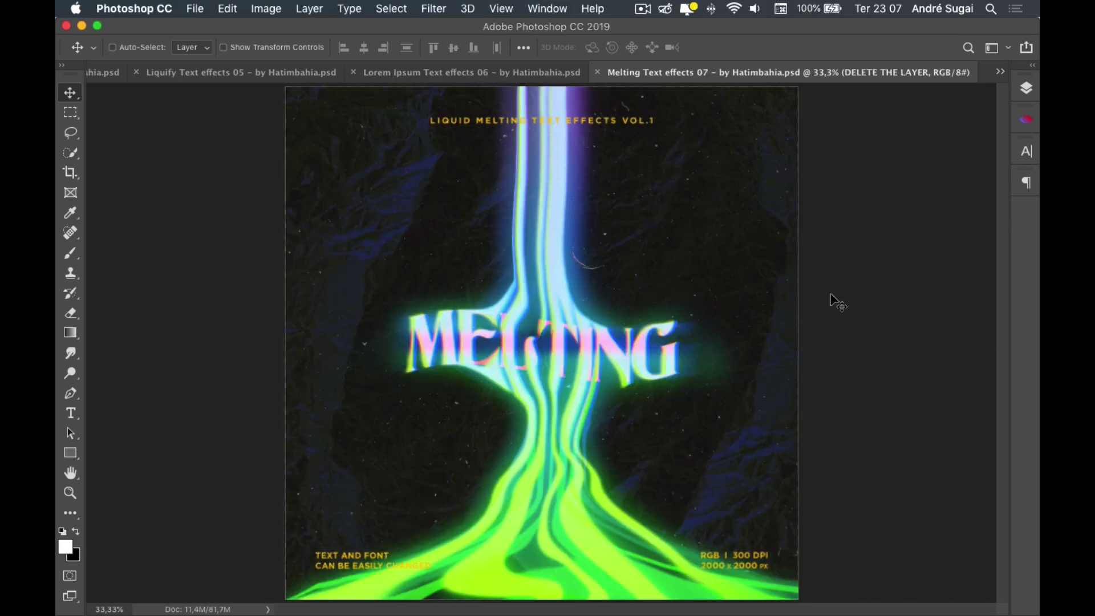
key("ctrl+Tab")
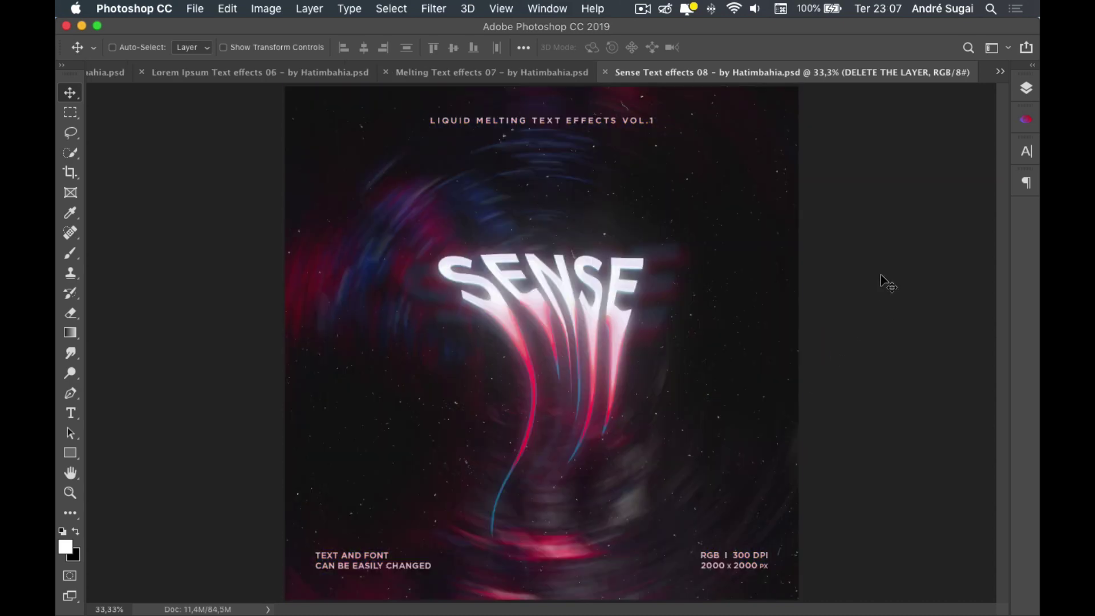
key("ctrl+Tab")
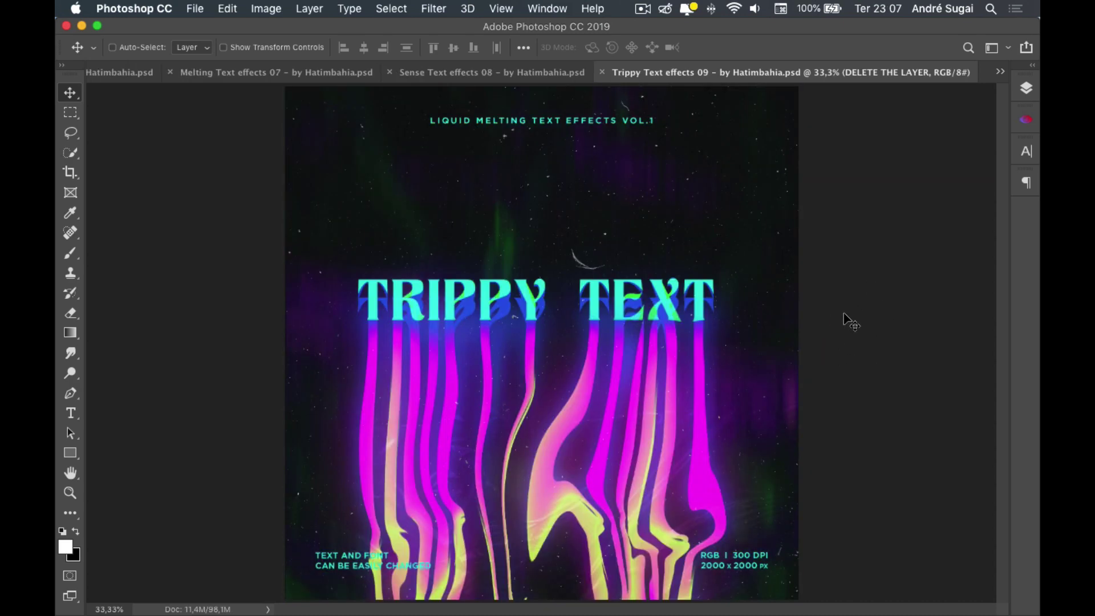
key("ctrl+Tab")
key("ctrl+Tab")
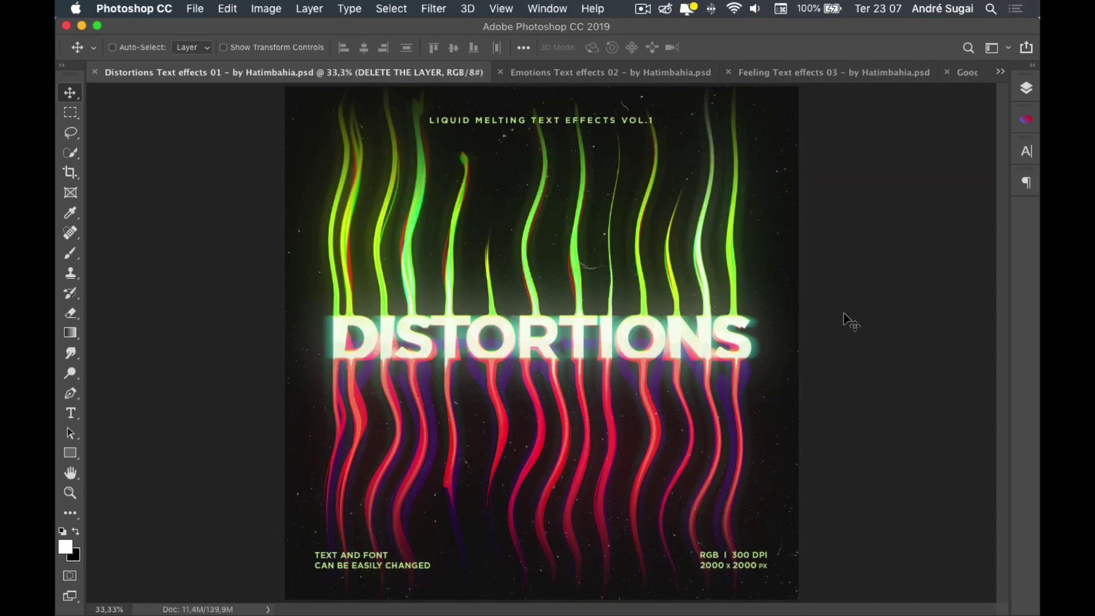
key("ctrl+Tab")
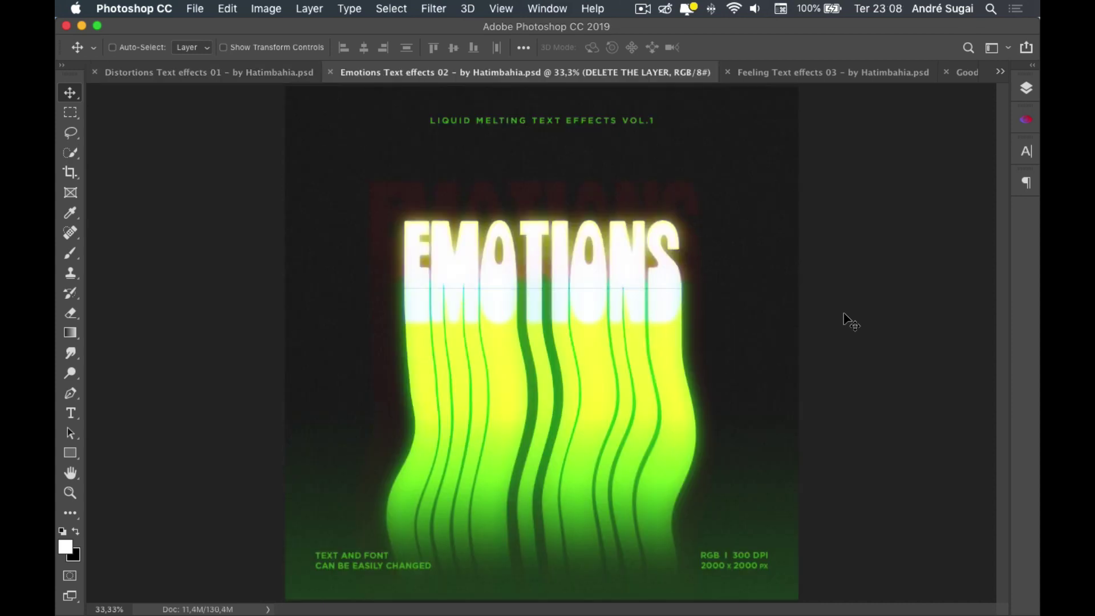
key("ctrl+Tab")
key("ctrl+Tab")
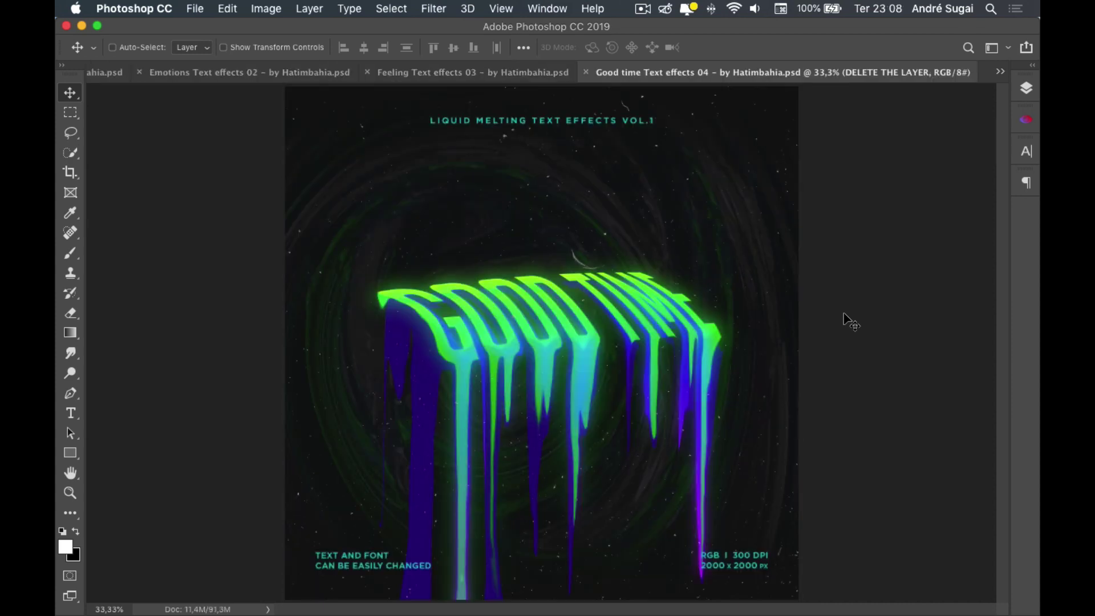
key("ctrl+Tab")
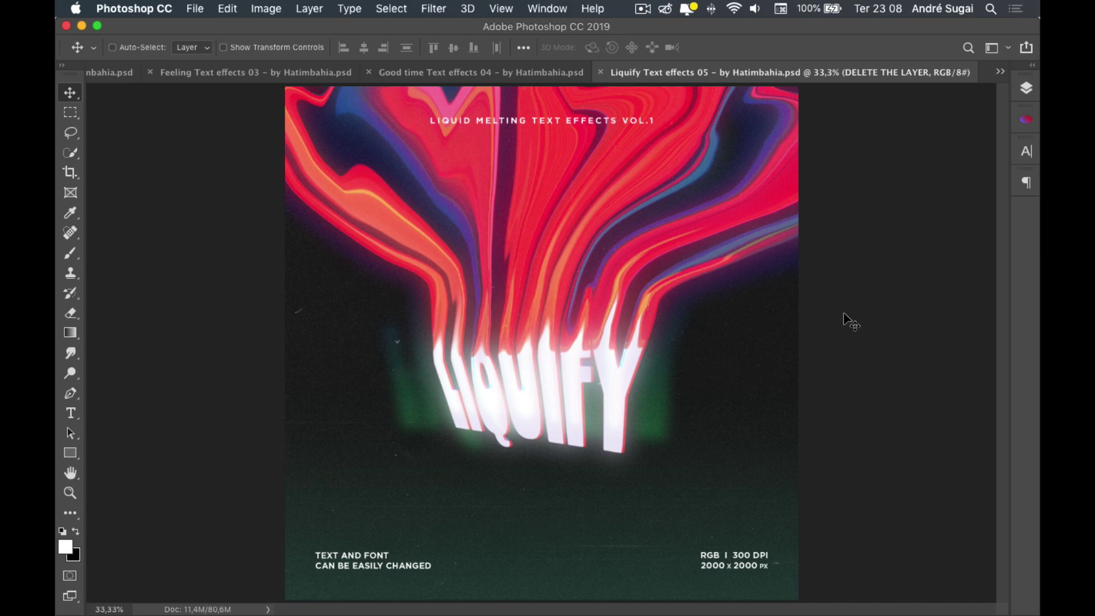
key("ctrl+Tab")
key("ctrl+Tab")
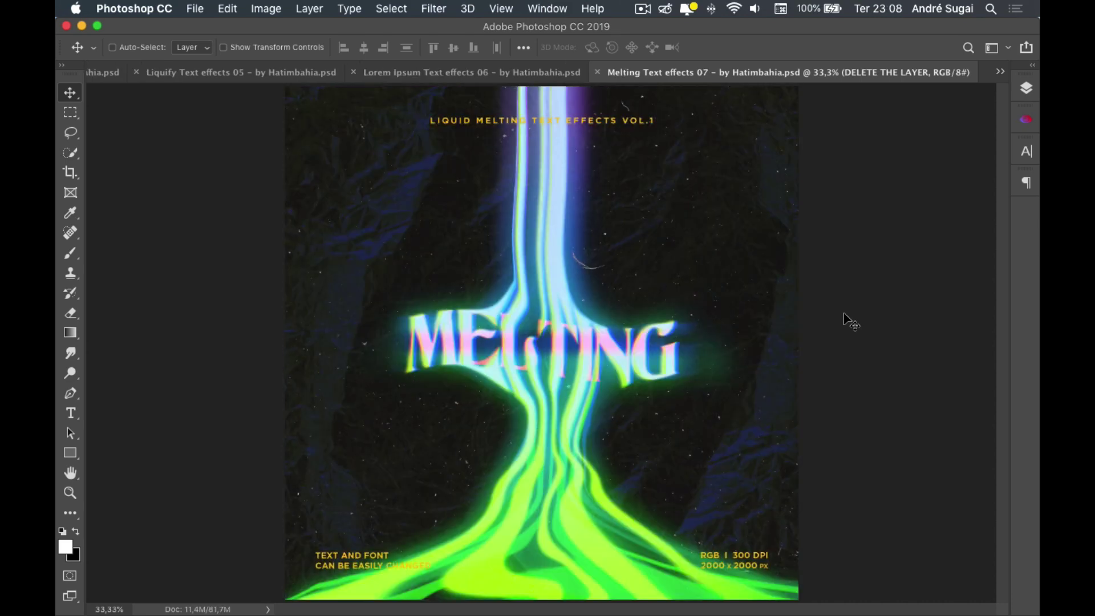
Cycle again through all ten templates, including Good time, wrapping around past Emotions to Distortions.
key("ctrl+Tab")
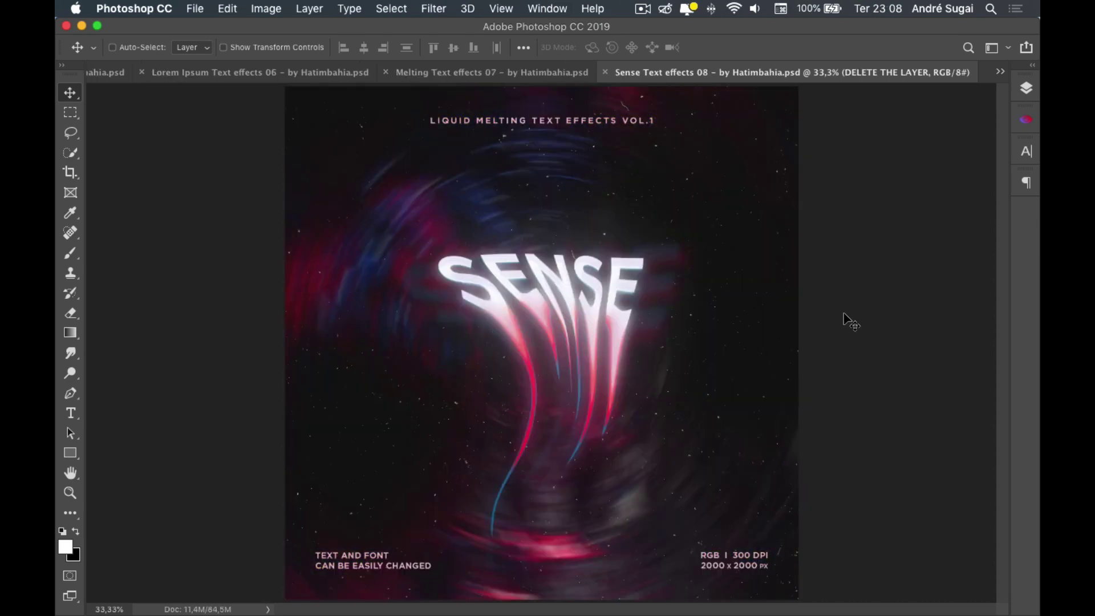
key("ctrl+Tab")
key("ctrl+Tab")
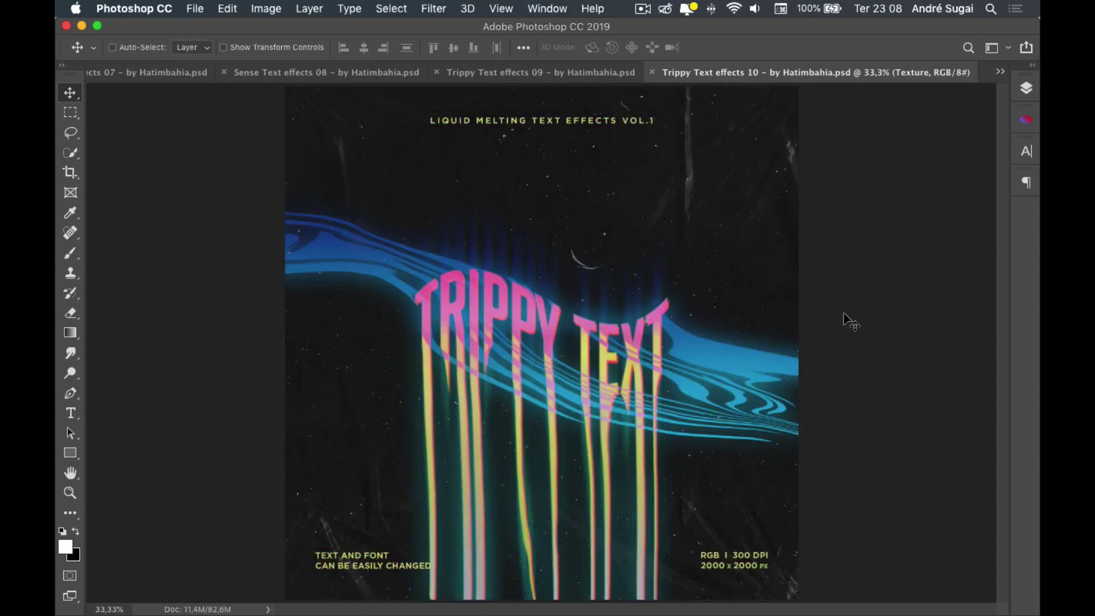
key("ctrl+Tab")
key("ctrl+Tab")
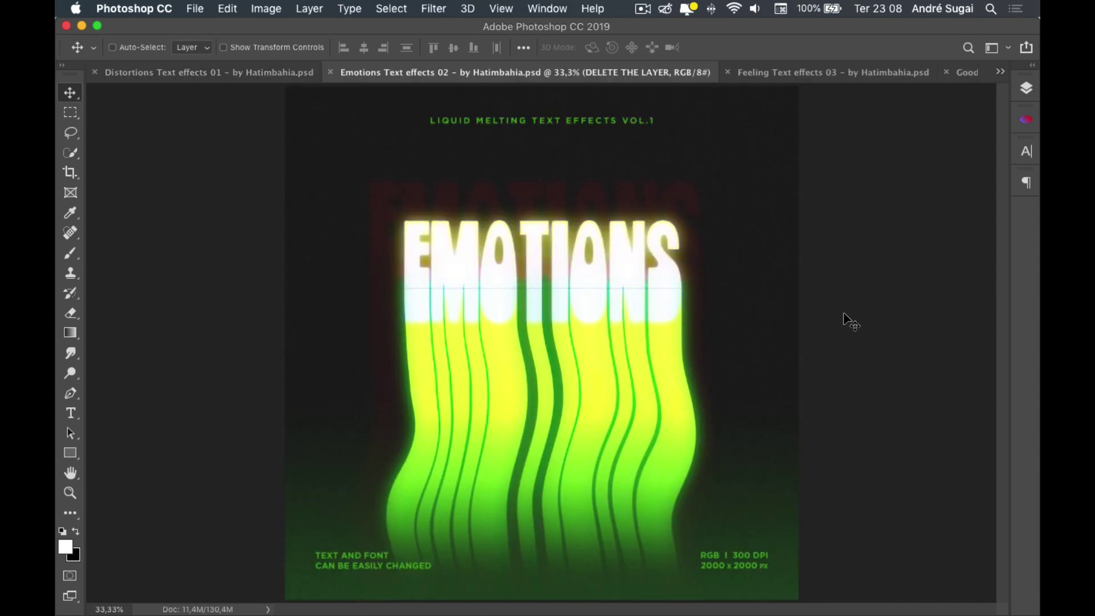
key("ctrl+Tab")
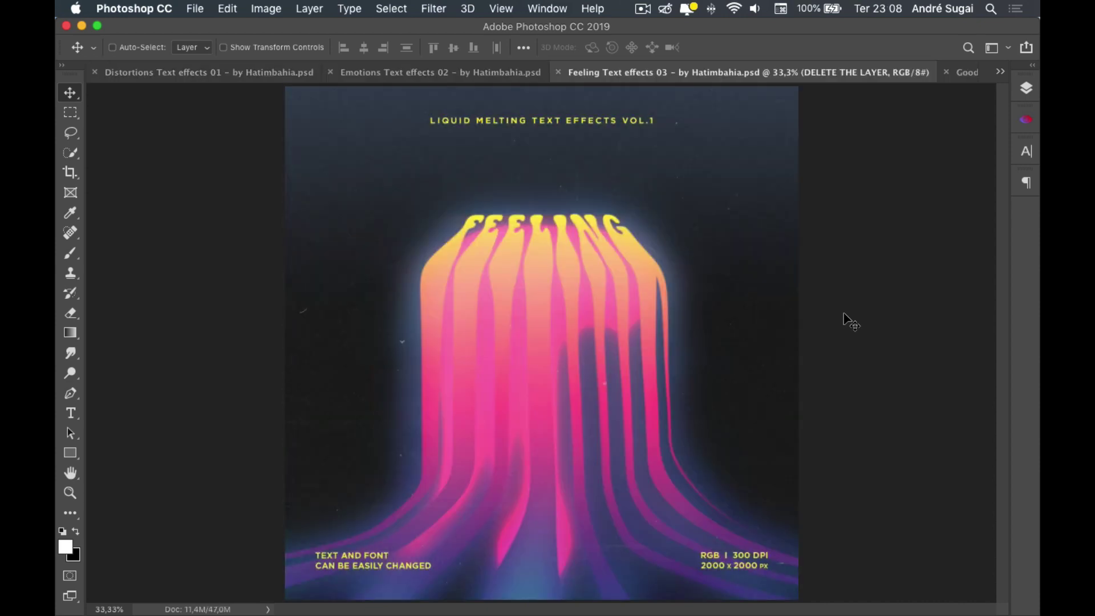
key("ctrl+Tab")
key("ctrl+Tab")
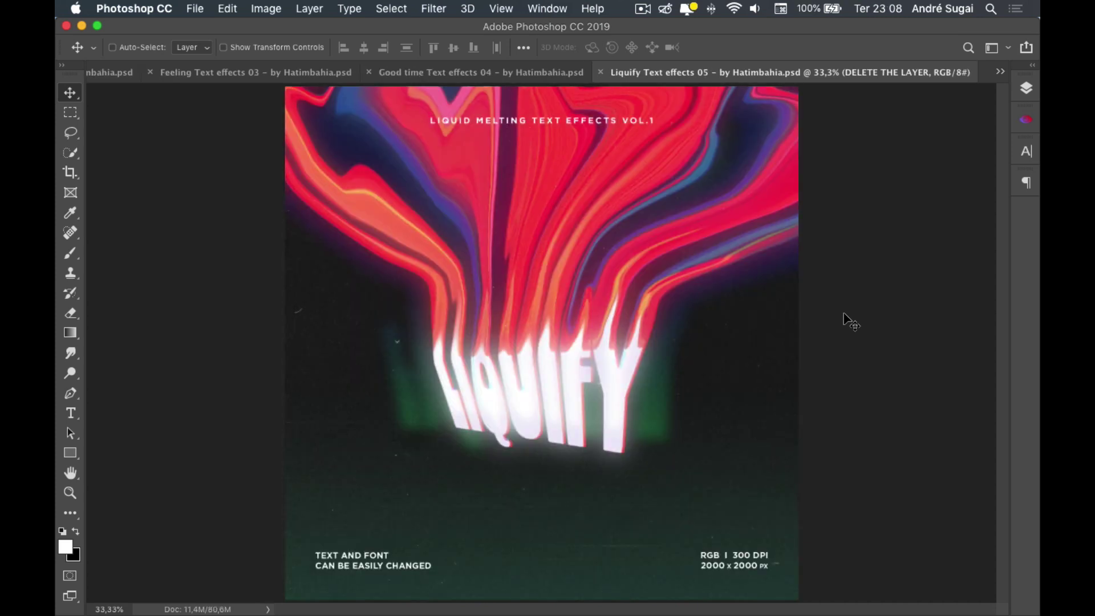
key("ctrl+Tab")
key("ctrl+Tab")
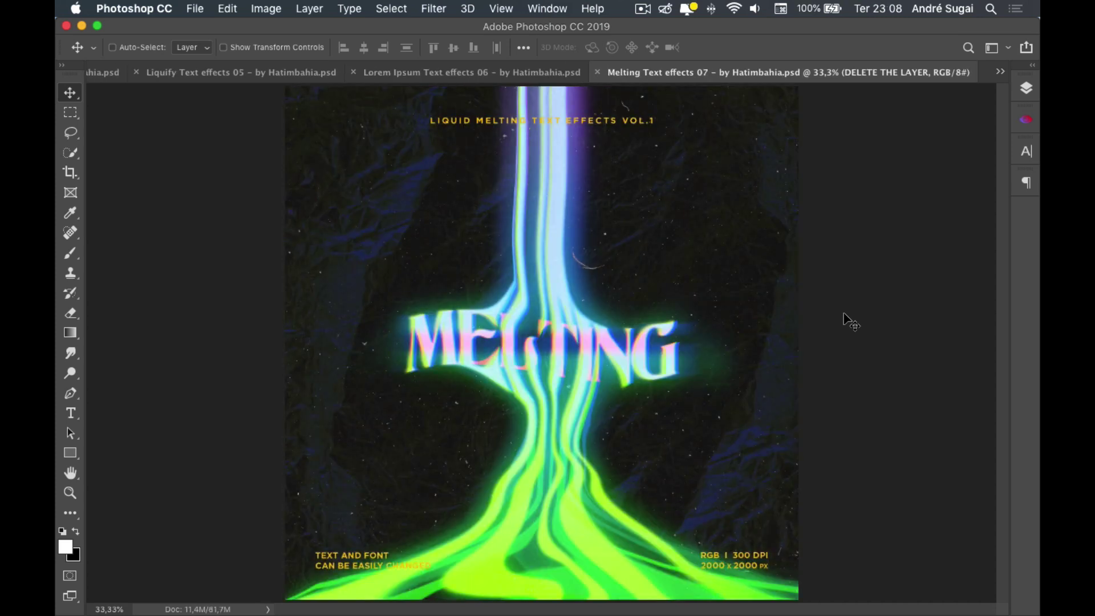
key("ctrl+Tab")
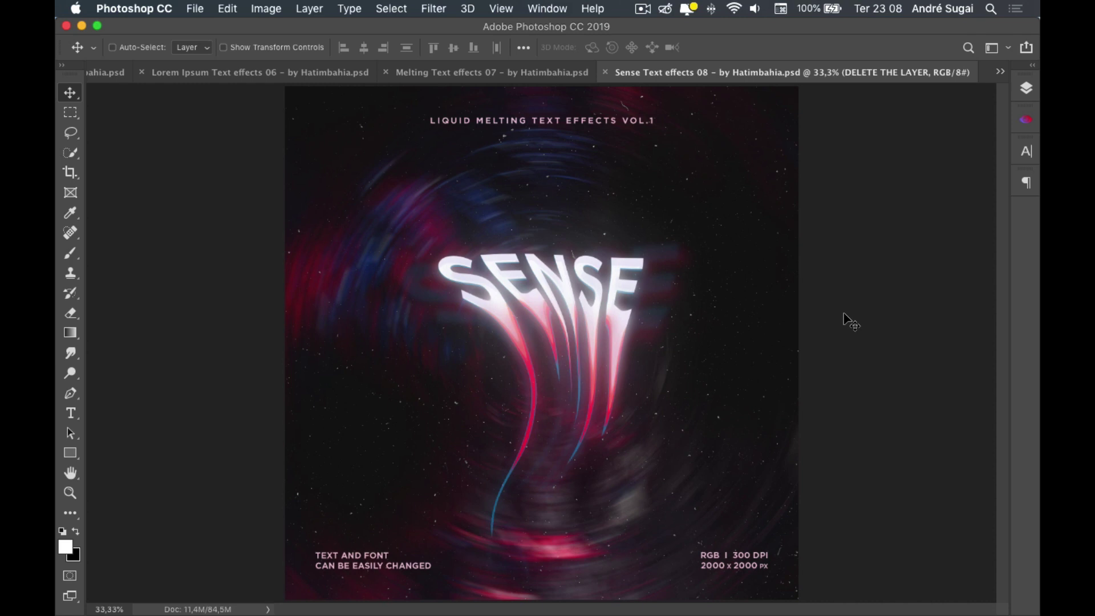
key("ctrl+Tab")
key("ctrl+Tab")
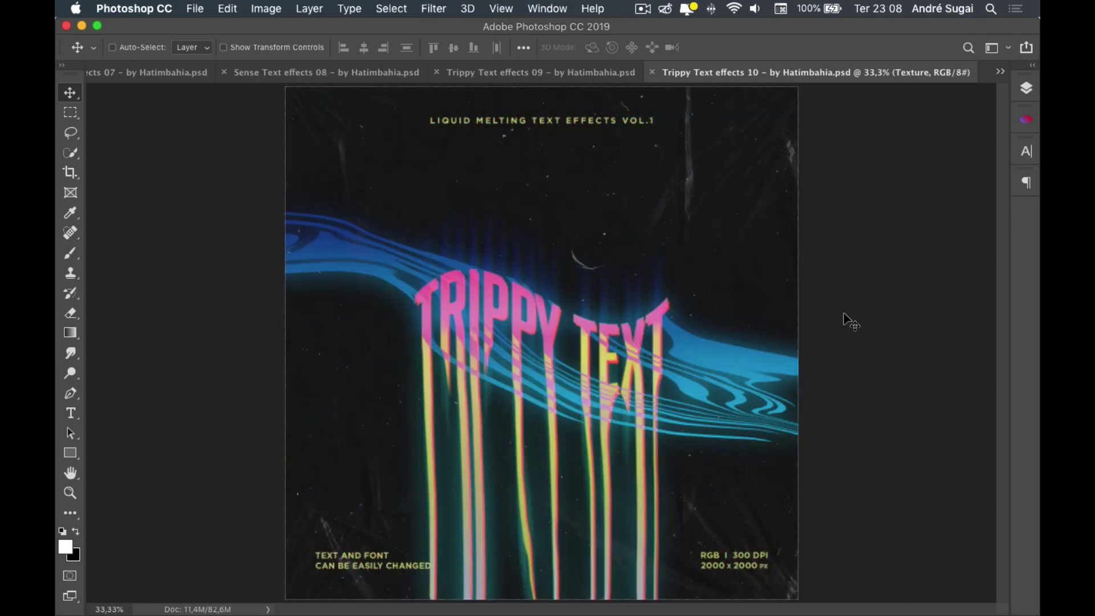
key("ctrl+Tab")
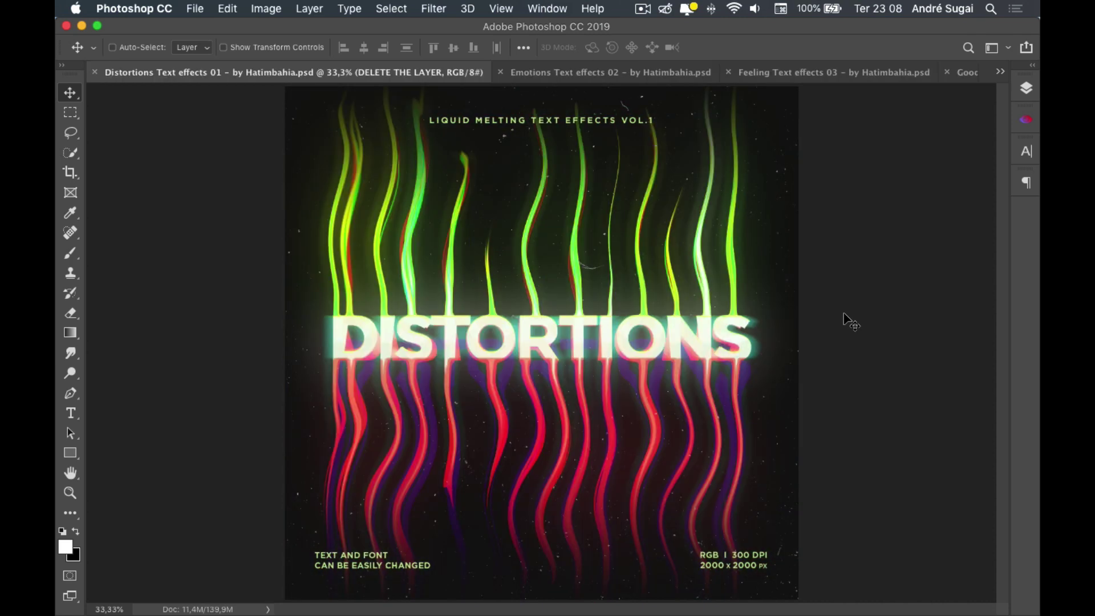
key("ctrl+Tab")
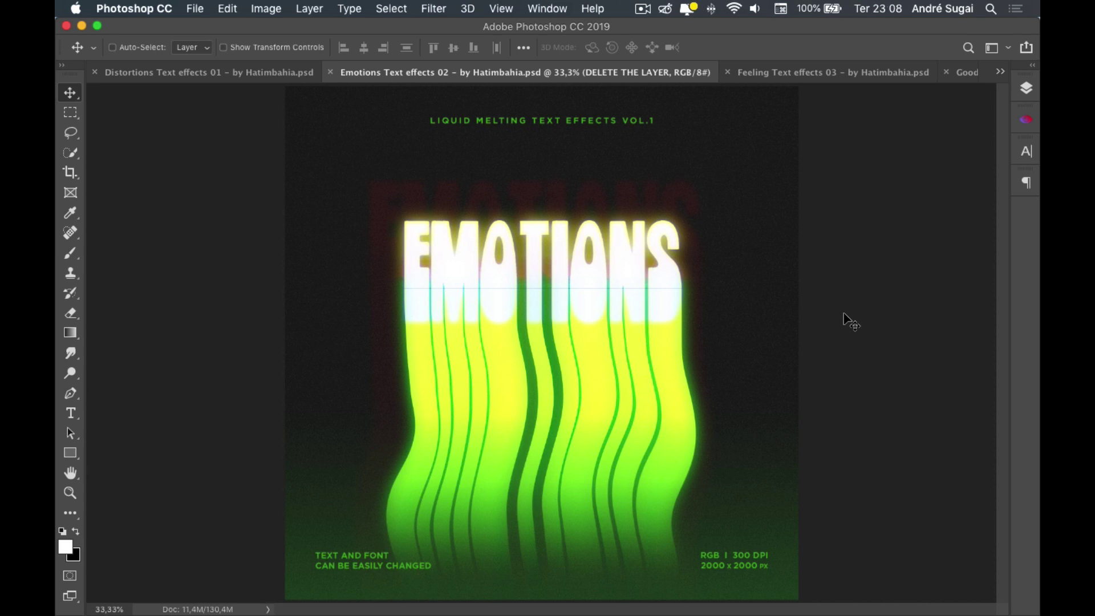
key("ctrl+Tab")
key("ctrl+Tab")
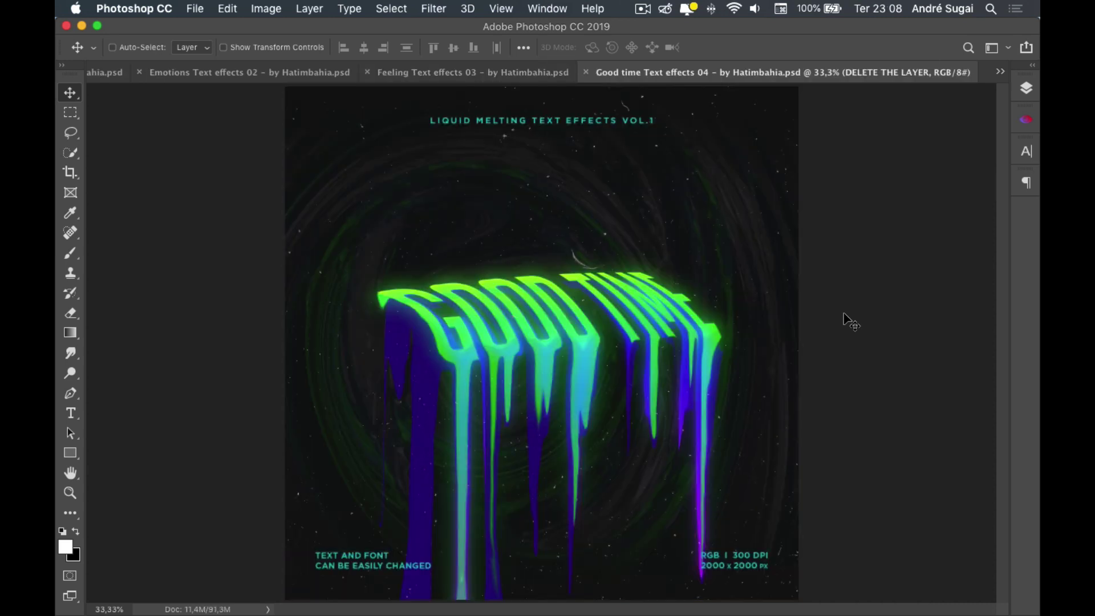
key("ctrl+Tab")
key("ctrl+Tab")
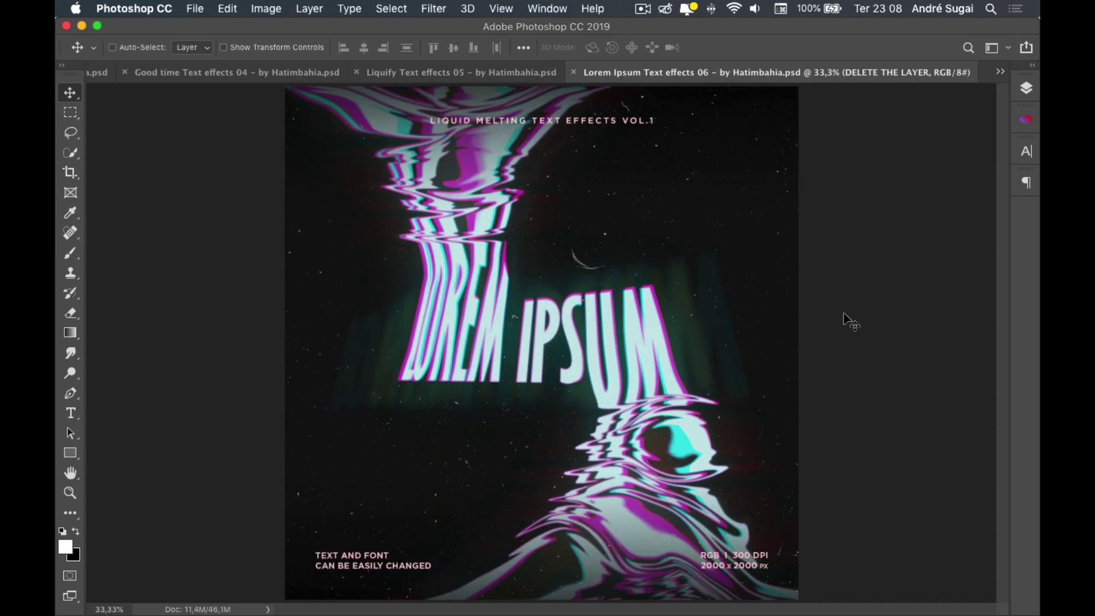
key("ctrl+Tab")
key("ctrl+Tab")
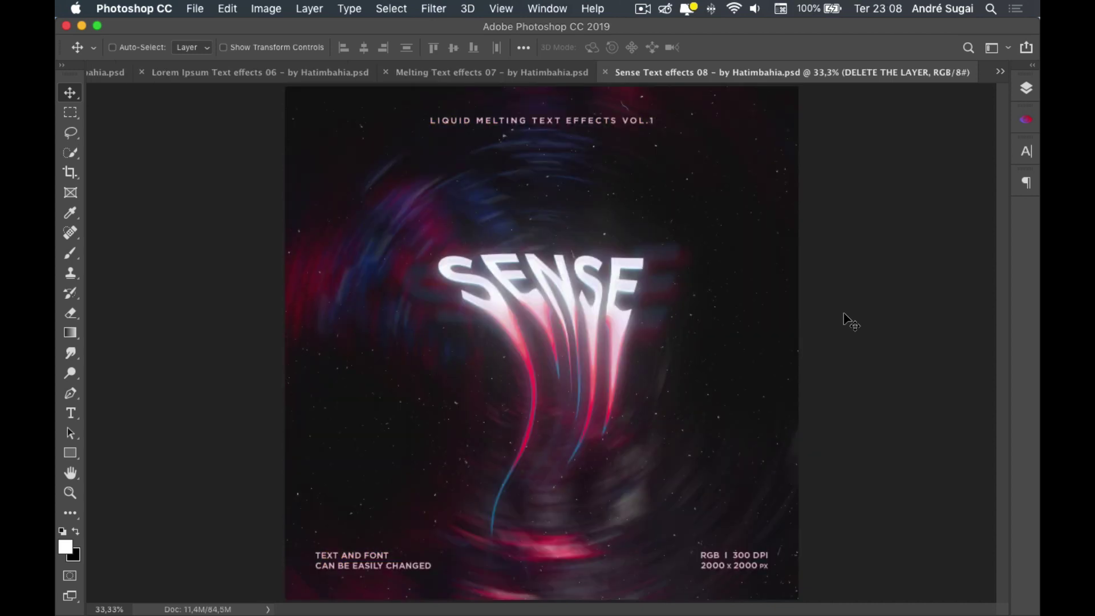
key("ctrl+Tab")
key("ctrl+Tab")
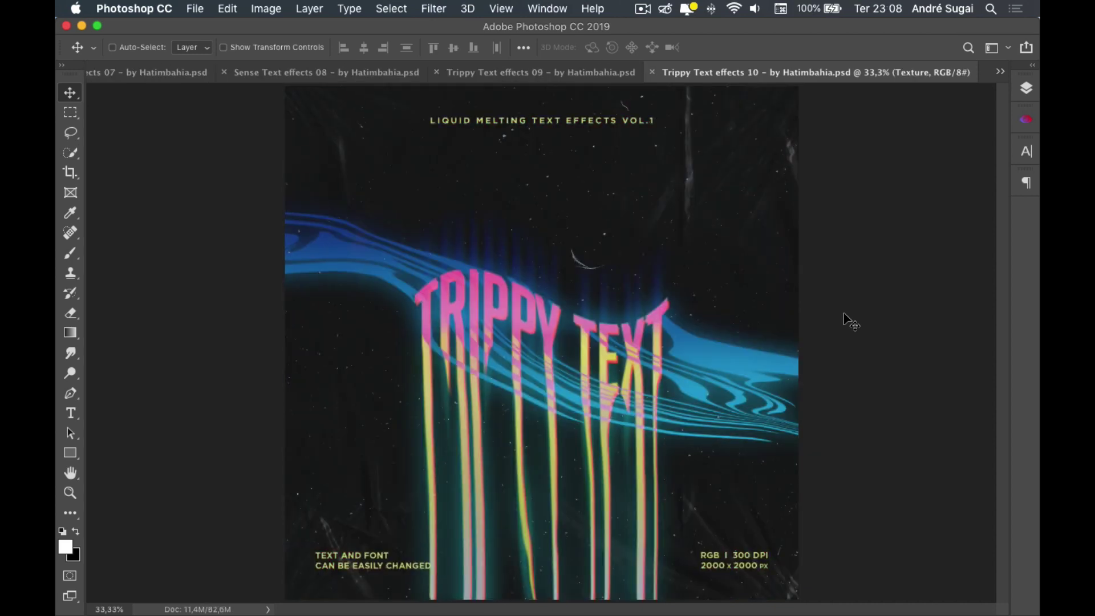
key("ctrl+Tab")
key("ctrl+Tab")
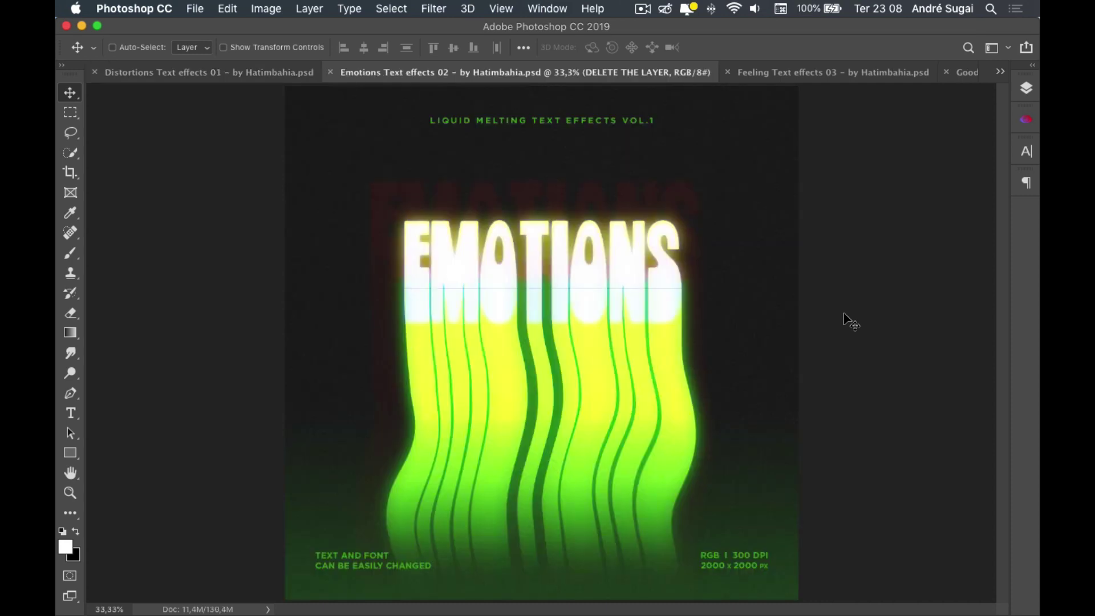
key("ctrl+Tab")
key("ctrl+Tab")
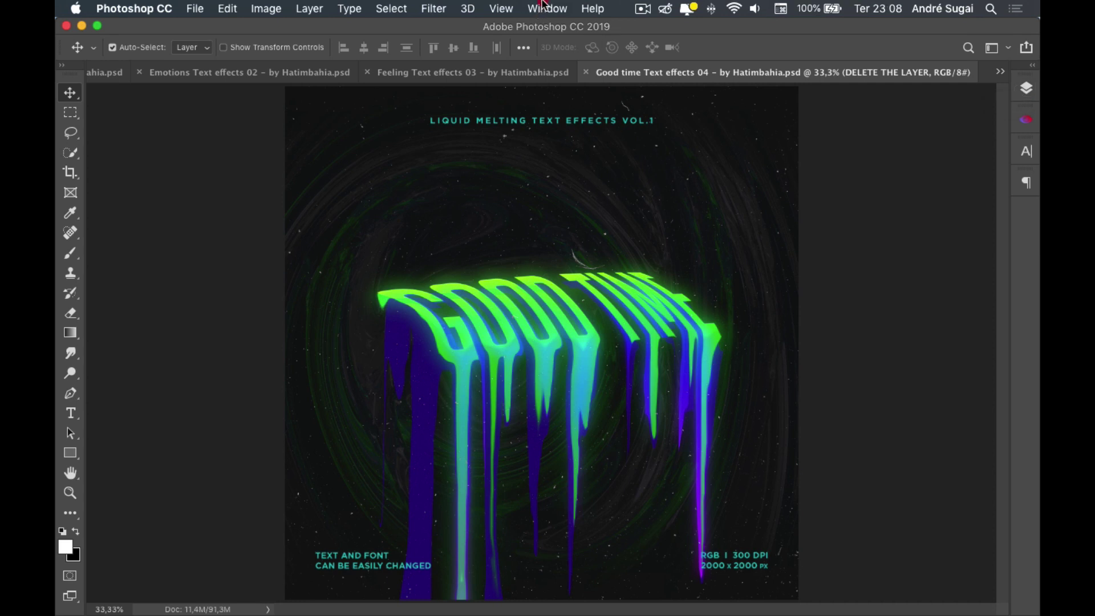
Show the Layers panel, hide the DELETE THE LAYER overlay, and select the Good Time text layer.
left_click(543, 7)
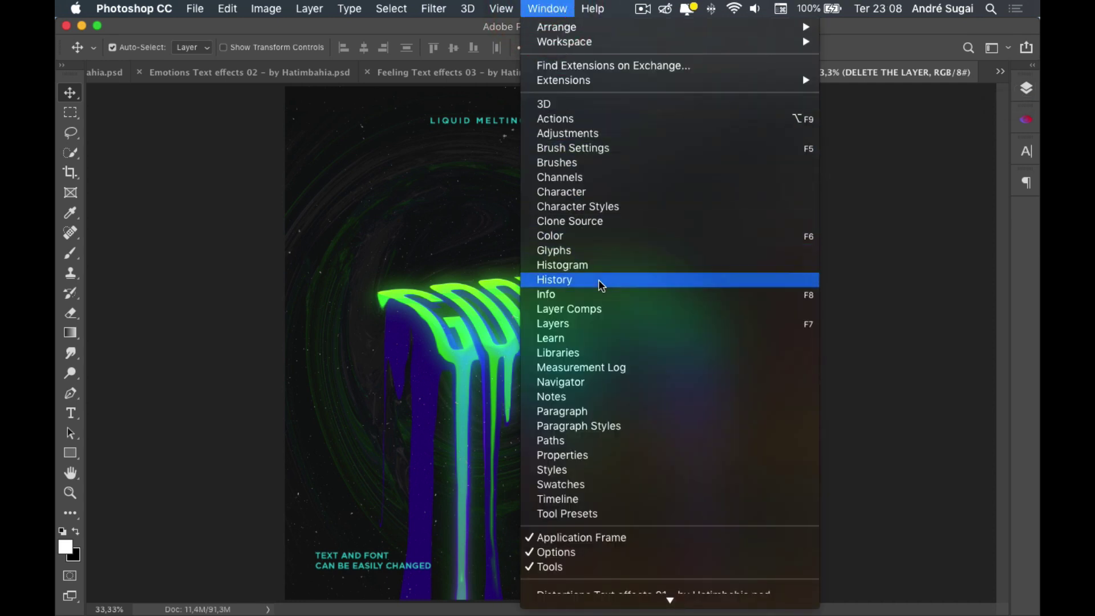
left_click(594, 323)
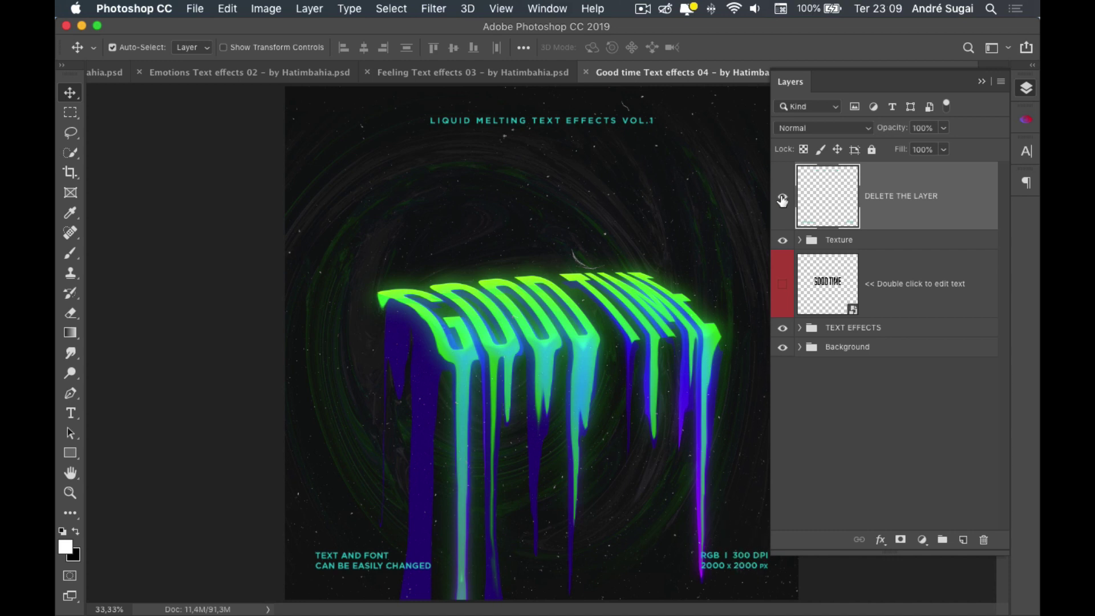
left_click(782, 200)
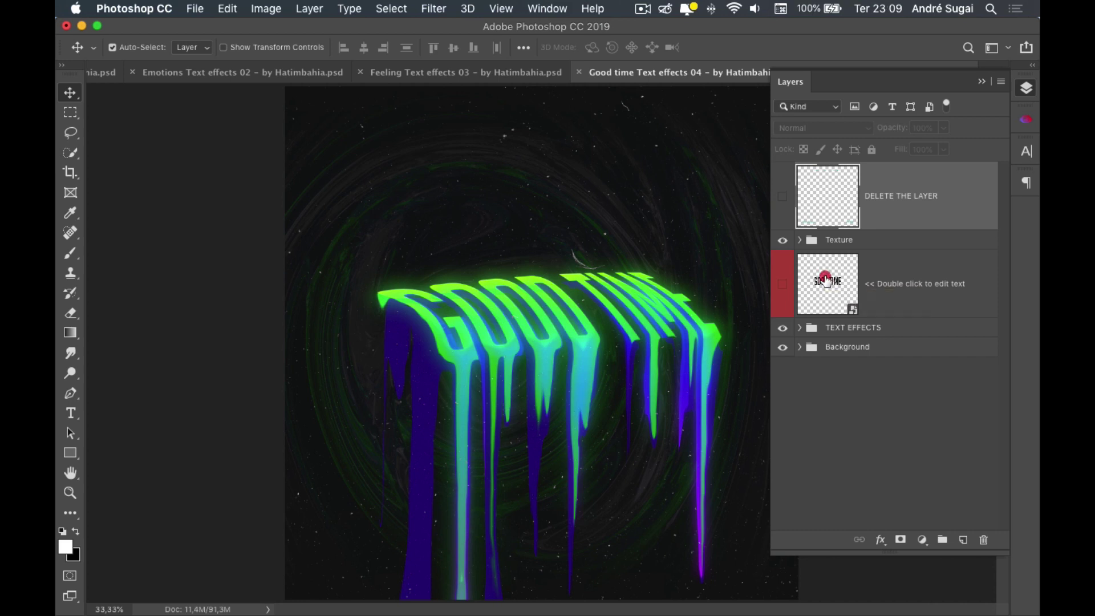
left_click(824, 276)
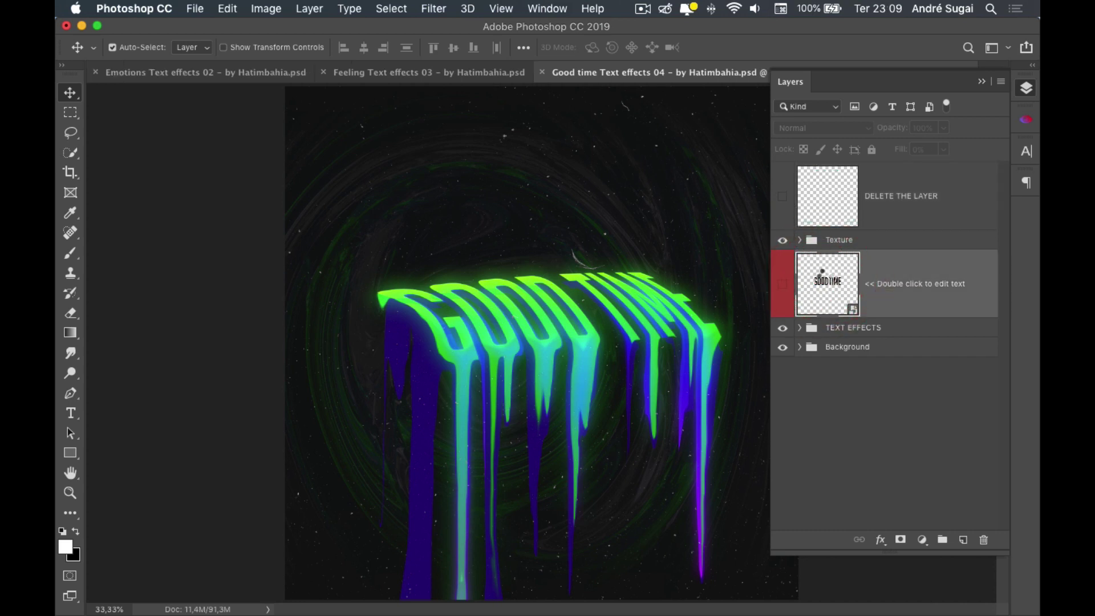
Open the text smart object without updating layers and replace GOOD TIME with TUTPS.
double_click(823, 275)
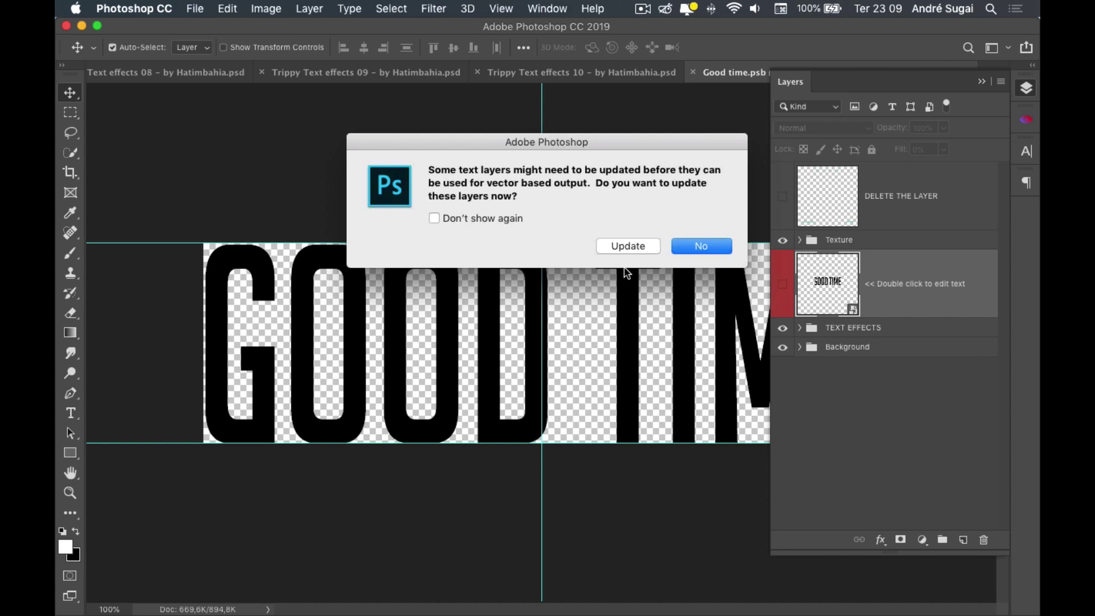
left_click(701, 250)
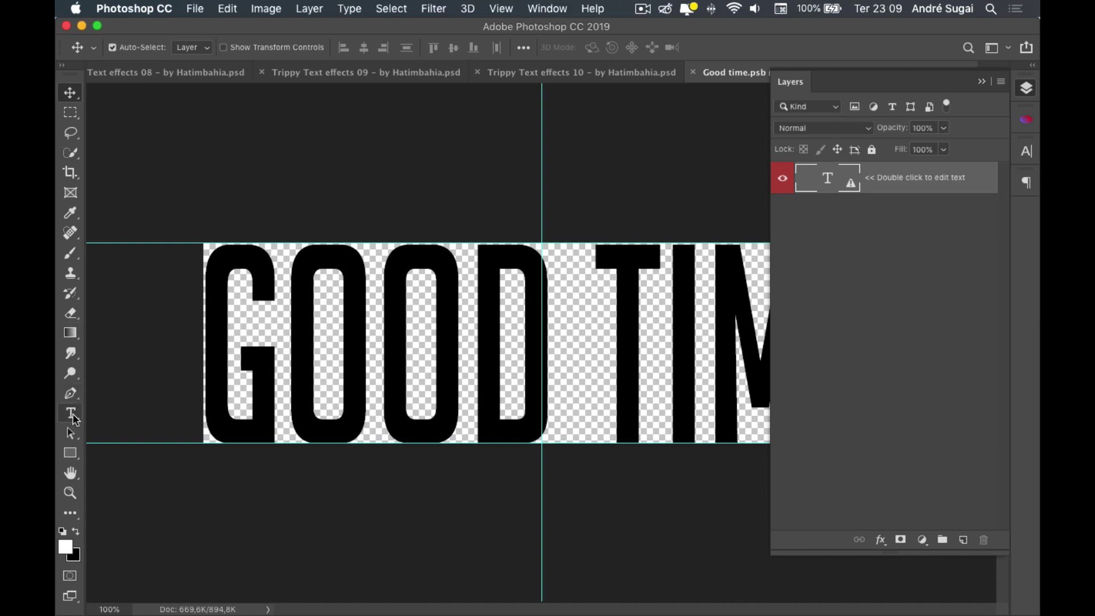
left_click(73, 418)
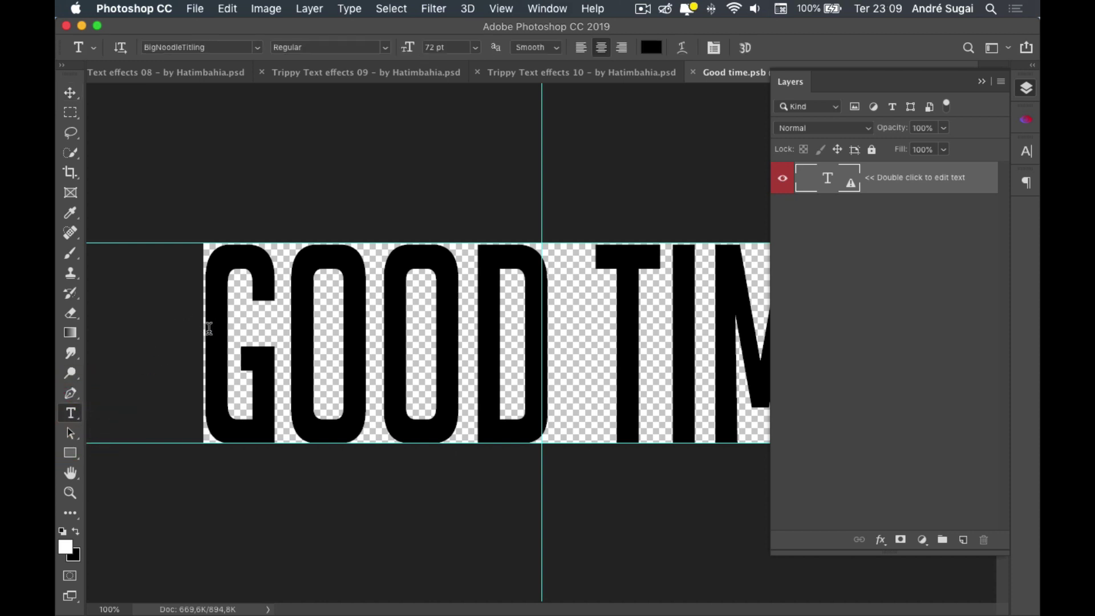
left_click_drag(208, 324, 926, 333)
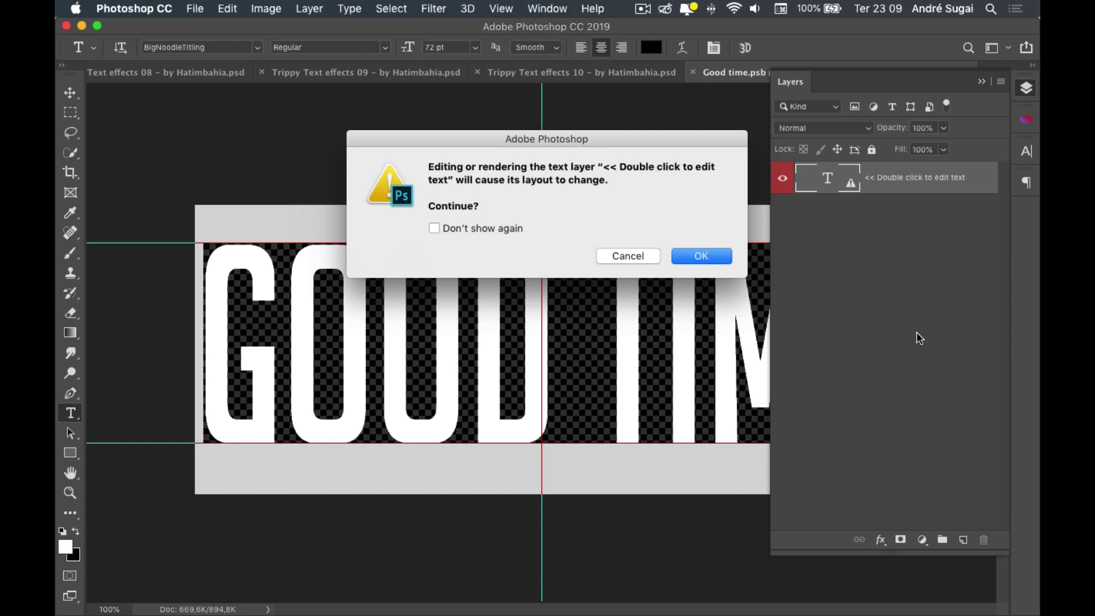
left_click(694, 256)
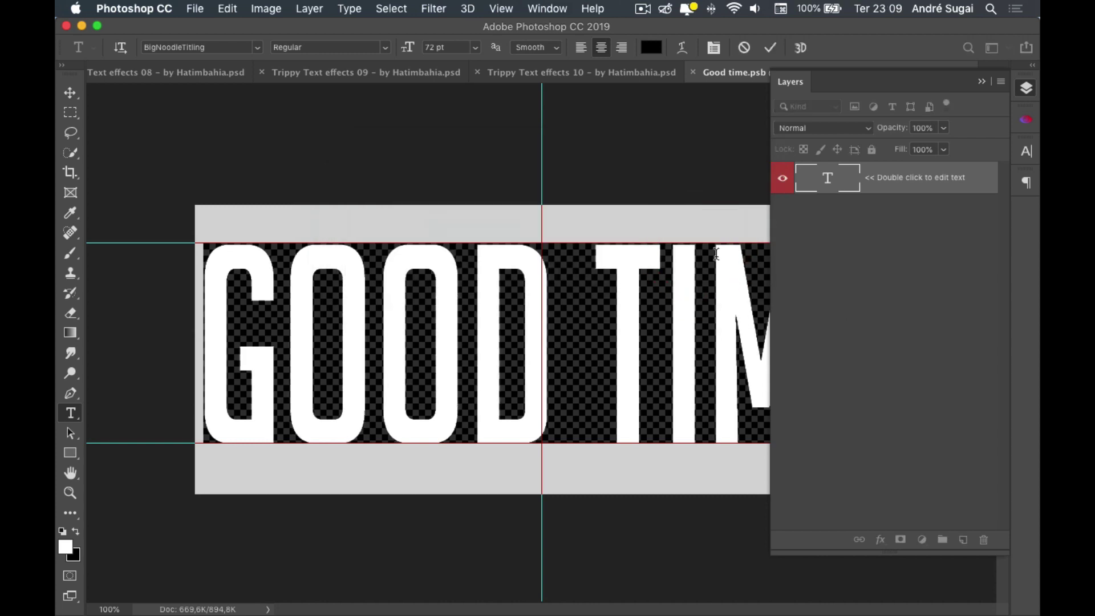
type("TUTPS")
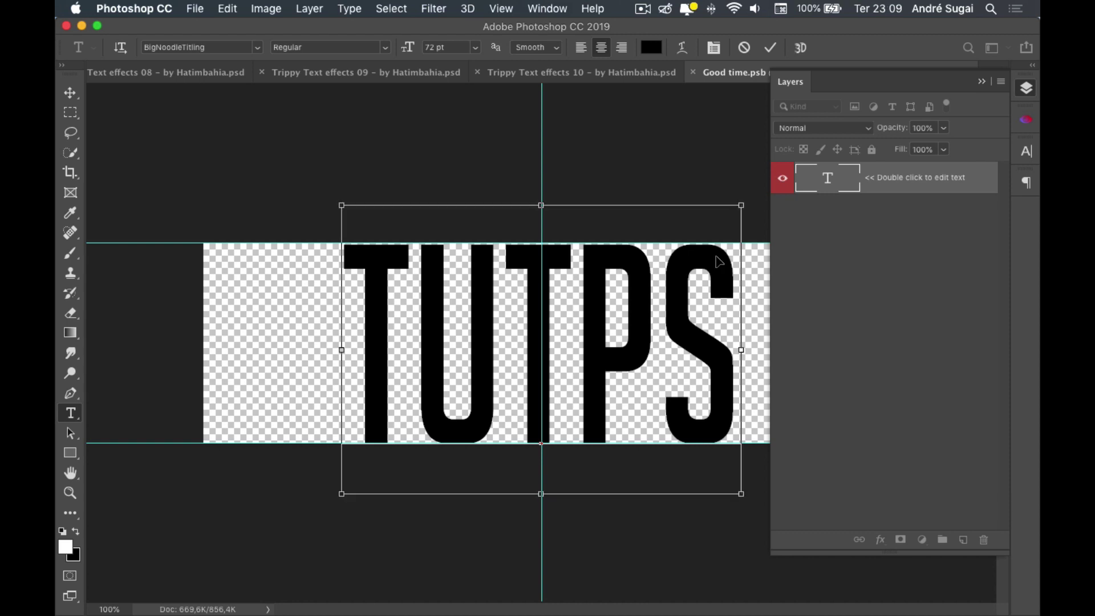
Commit the TUTPS text, then close Good time.psb, saving its changes.
key("super+Return")
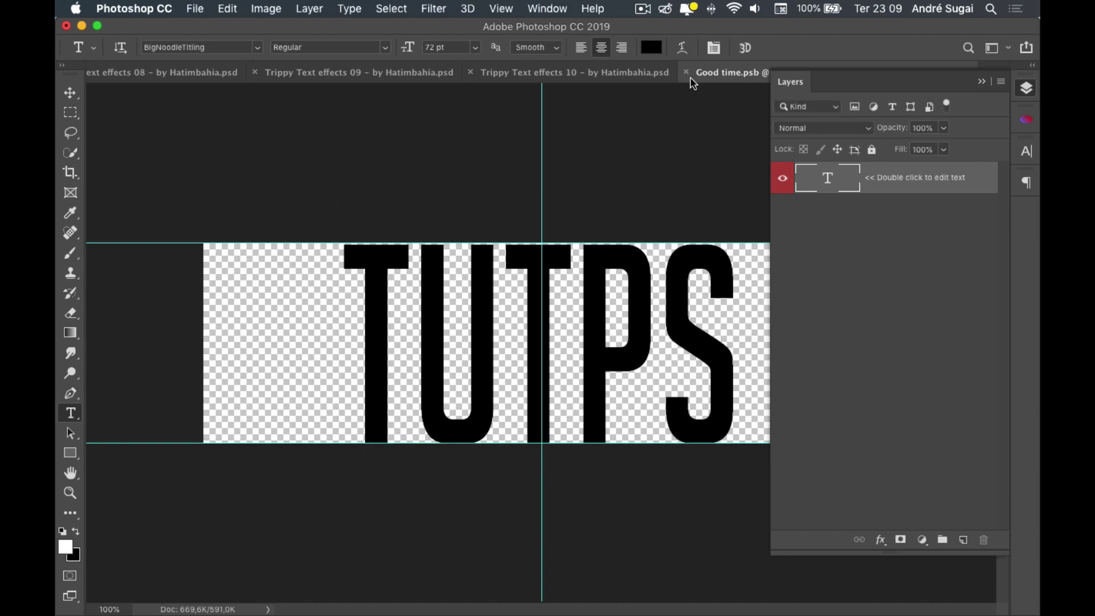
left_click(686, 72)
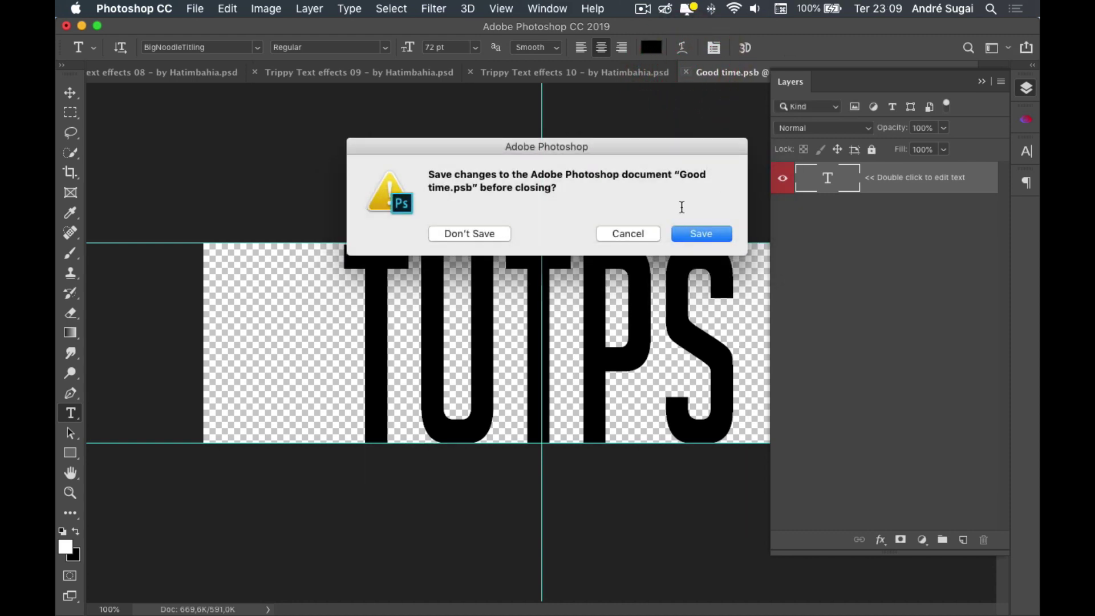
left_click(707, 236)
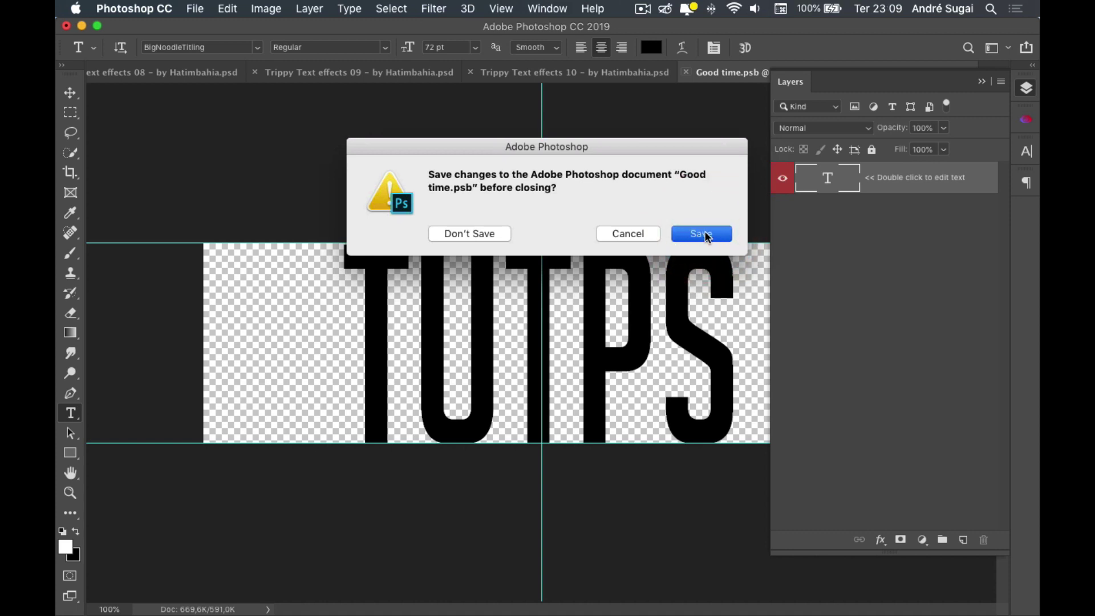
left_click(707, 236)
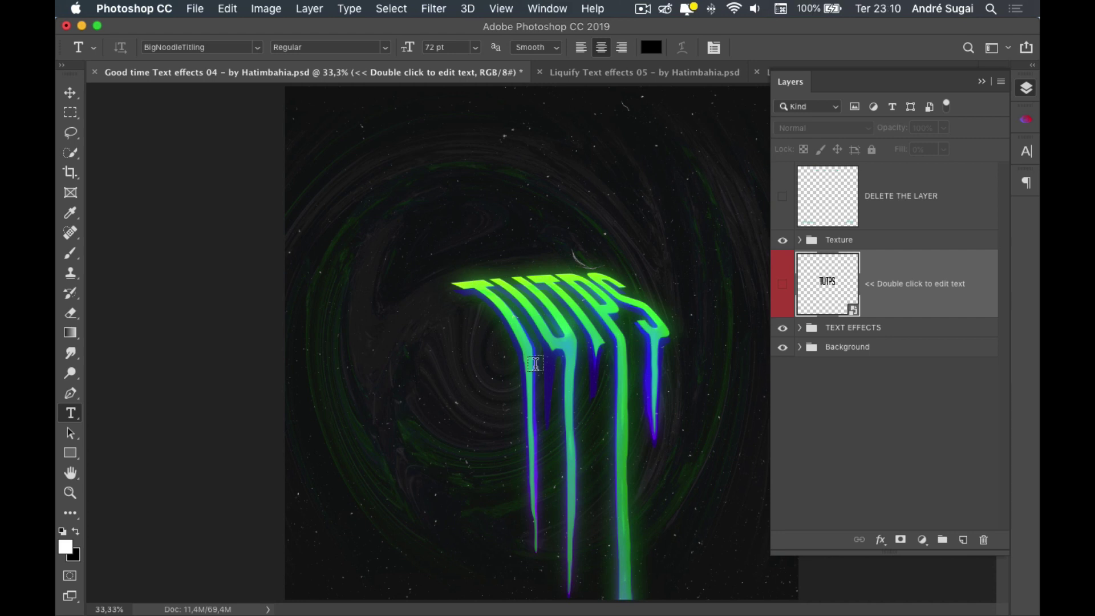
Cycle through every open template, including the edited Good Time poster, ending on Trippy Text 10.
key("ctrl+Tab")
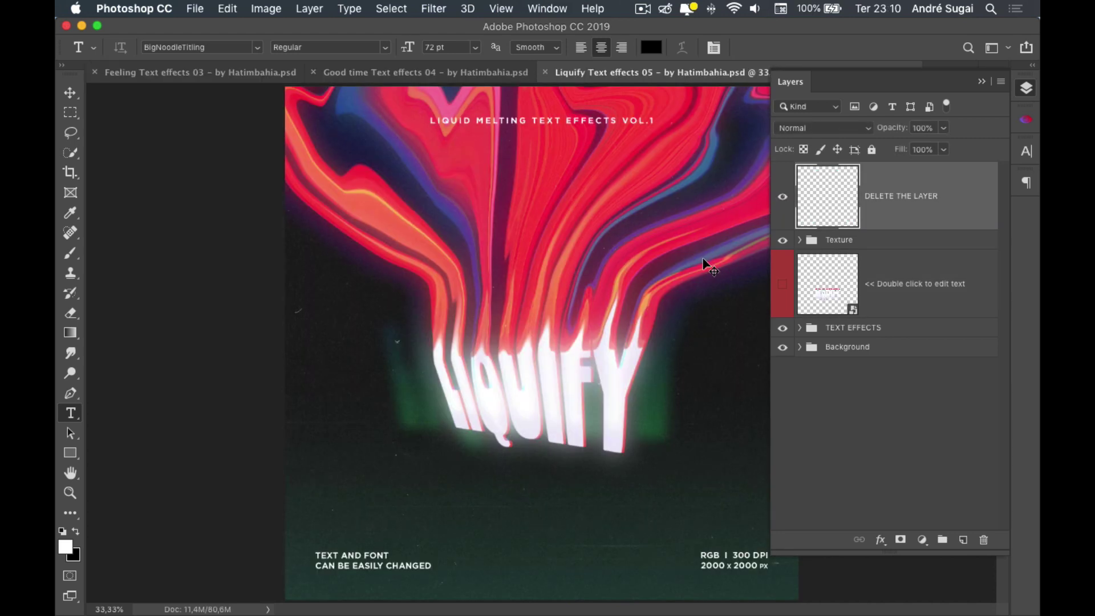
key("ctrl+Tab")
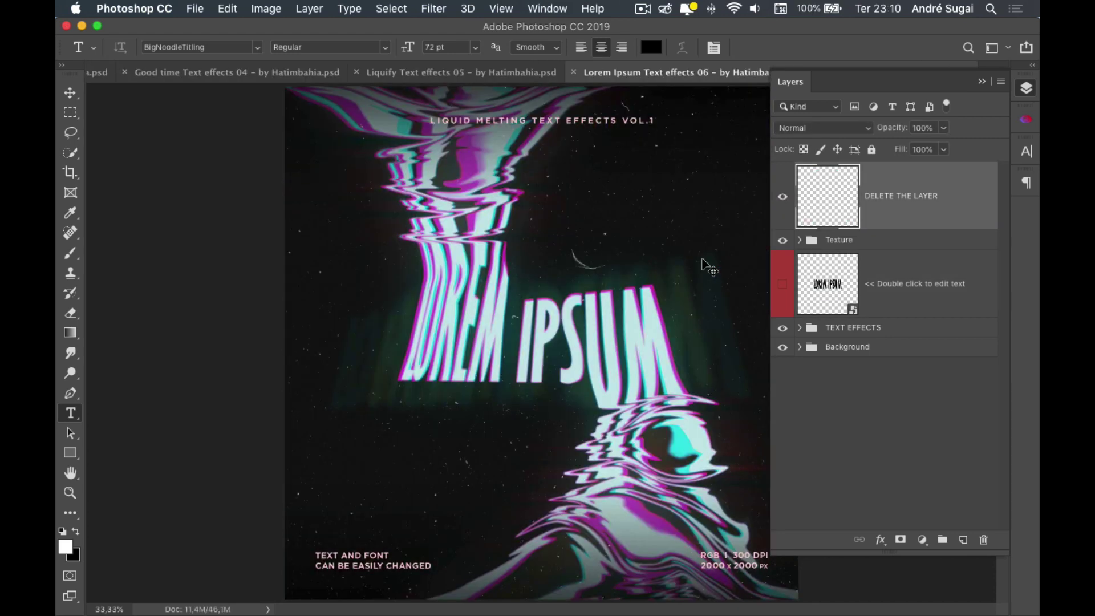
key("ctrl+Tab")
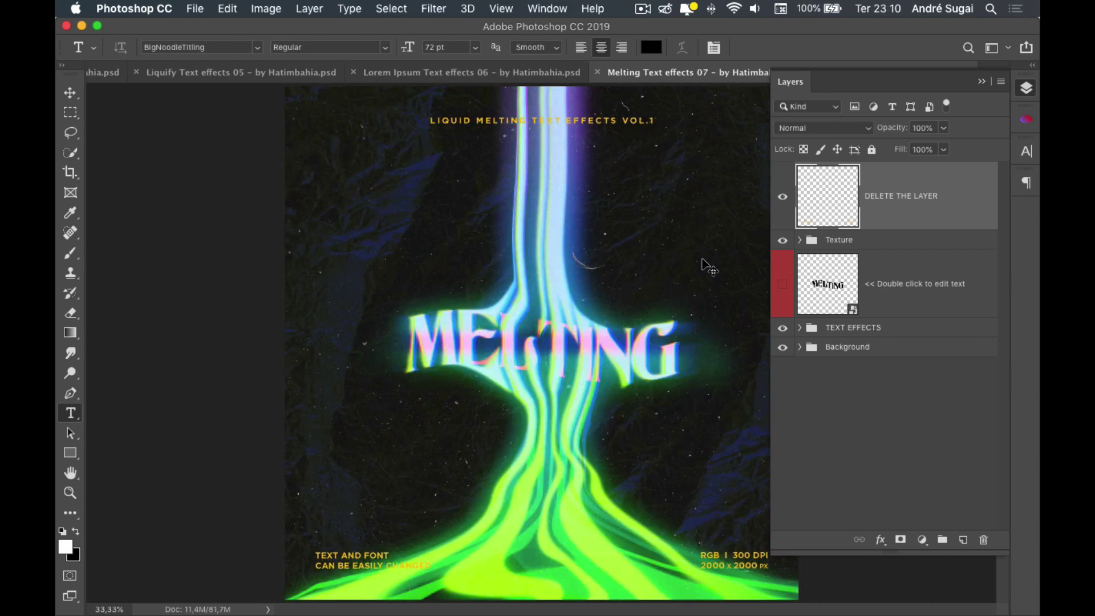
key("ctrl+Tab")
key("ctrl+Tab")
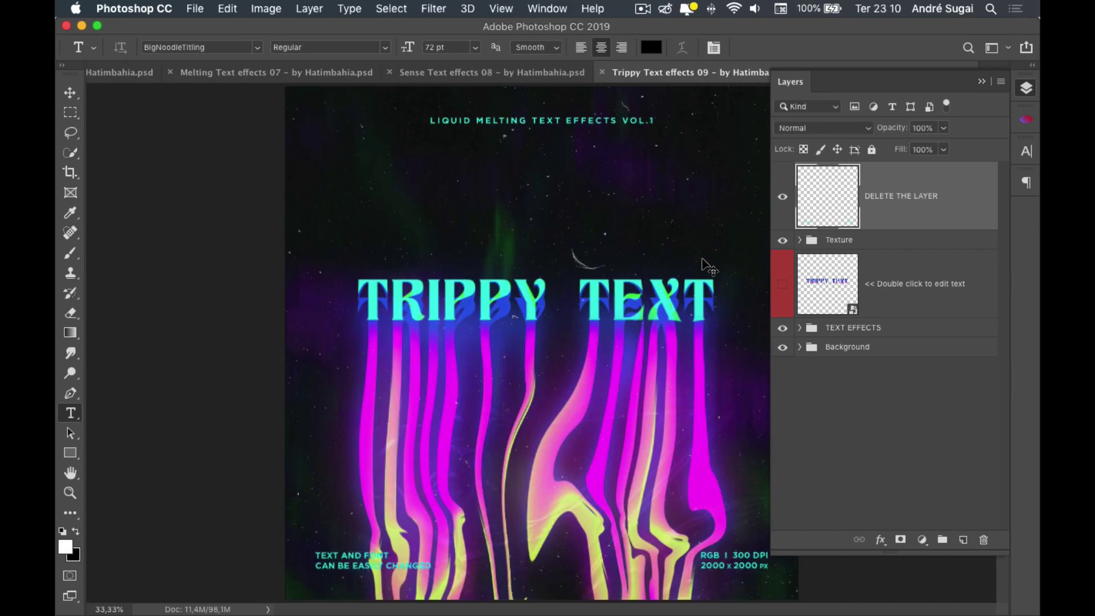
key("ctrl+Tab")
key("ctrl+Tab")
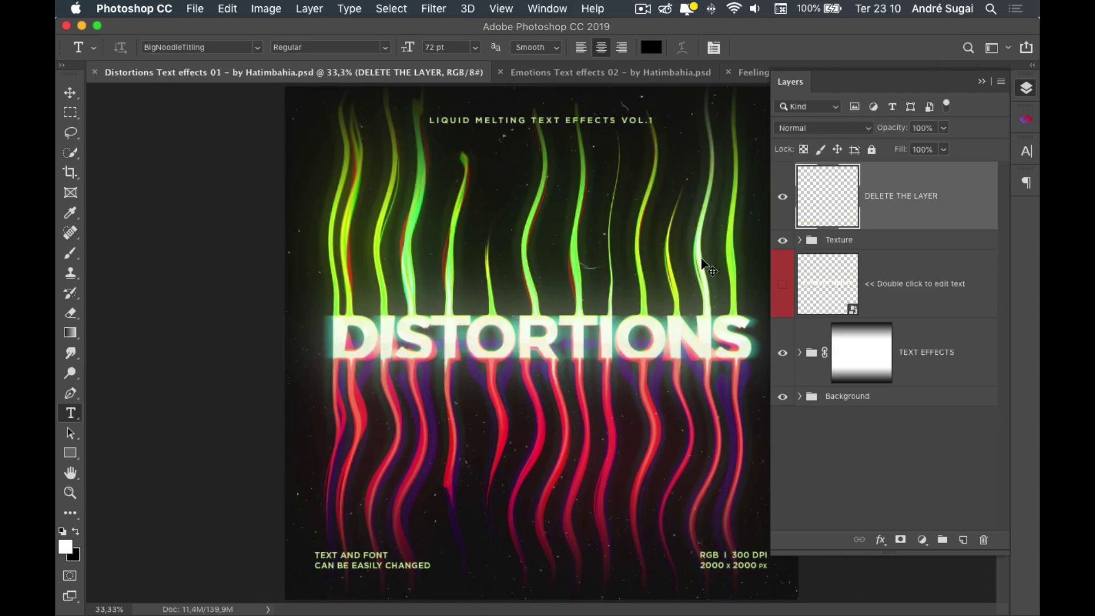
key("ctrl+Tab")
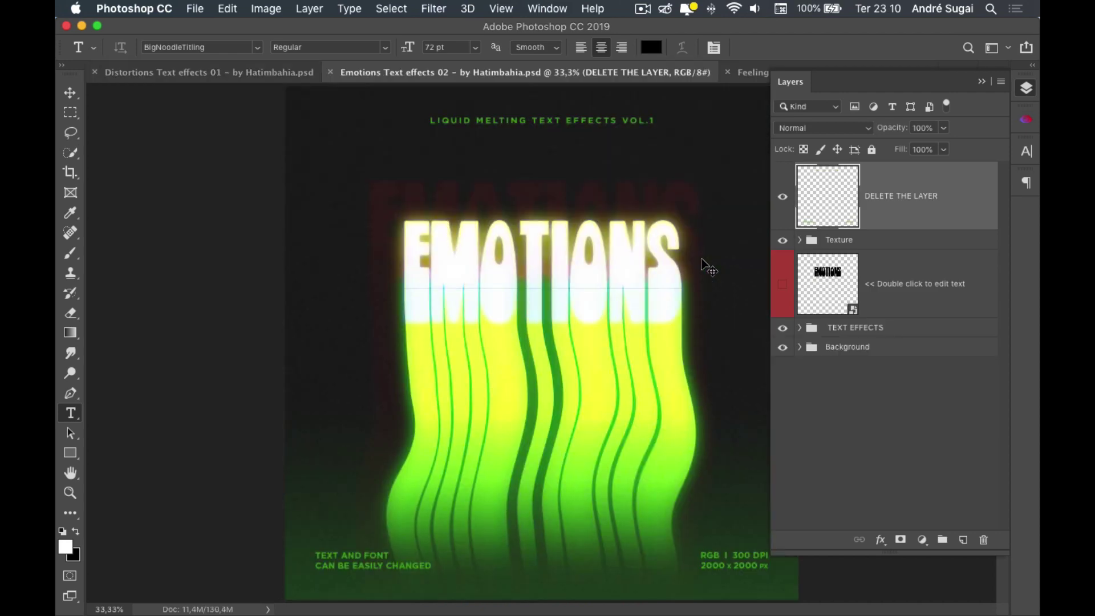
key("ctrl+Tab")
key("ctrl+Tab")
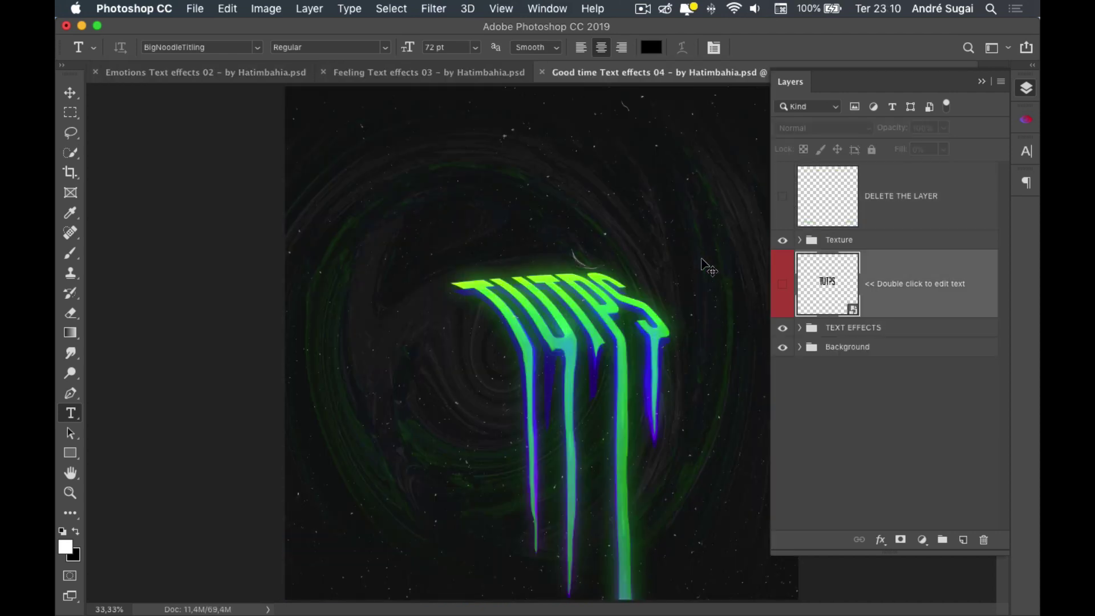
key("ctrl+Tab")
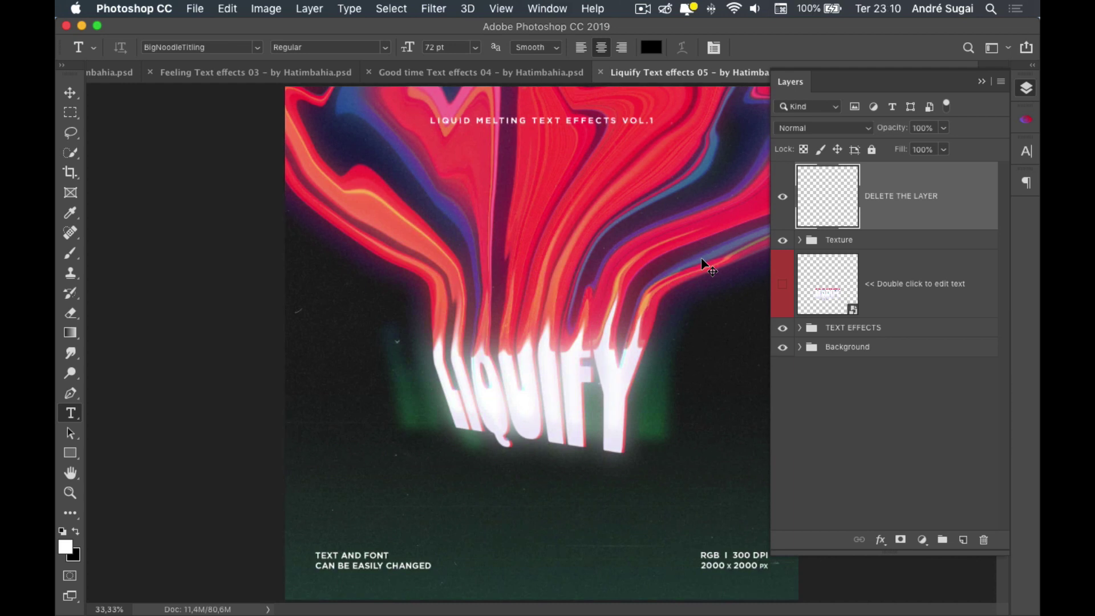
key("ctrl+Tab")
key("ctrl+Tab")
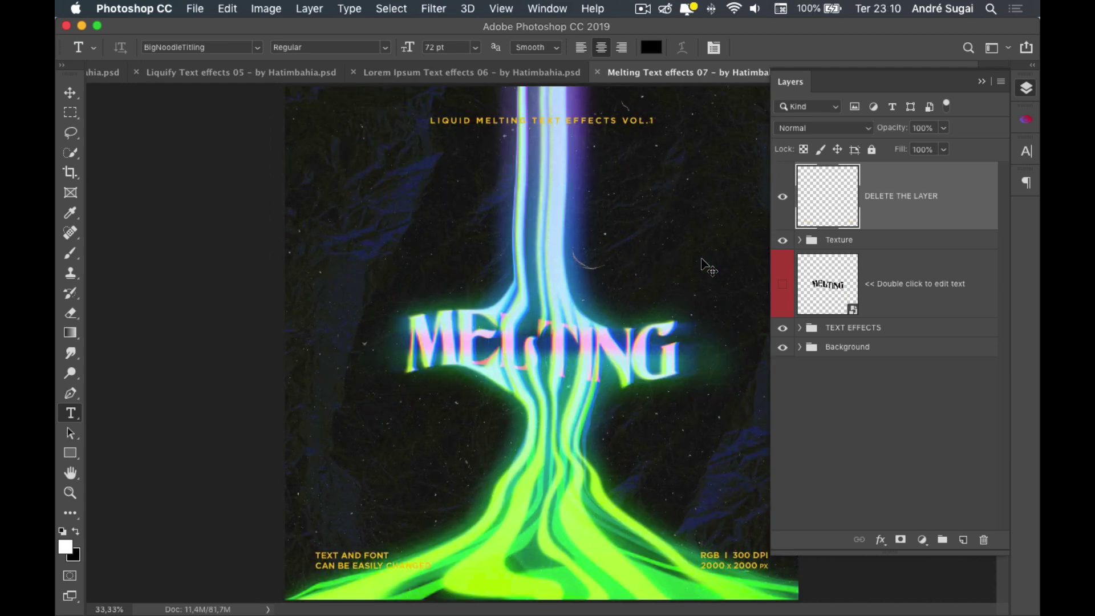
key("ctrl+Tab")
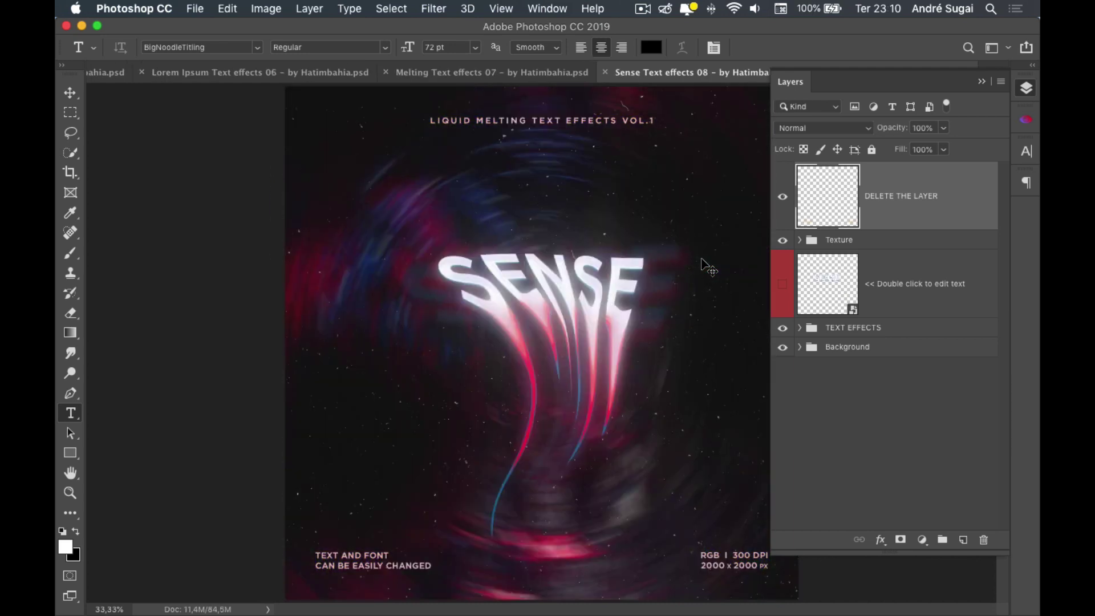
key("ctrl+Tab")
key("ctrl+Tab")
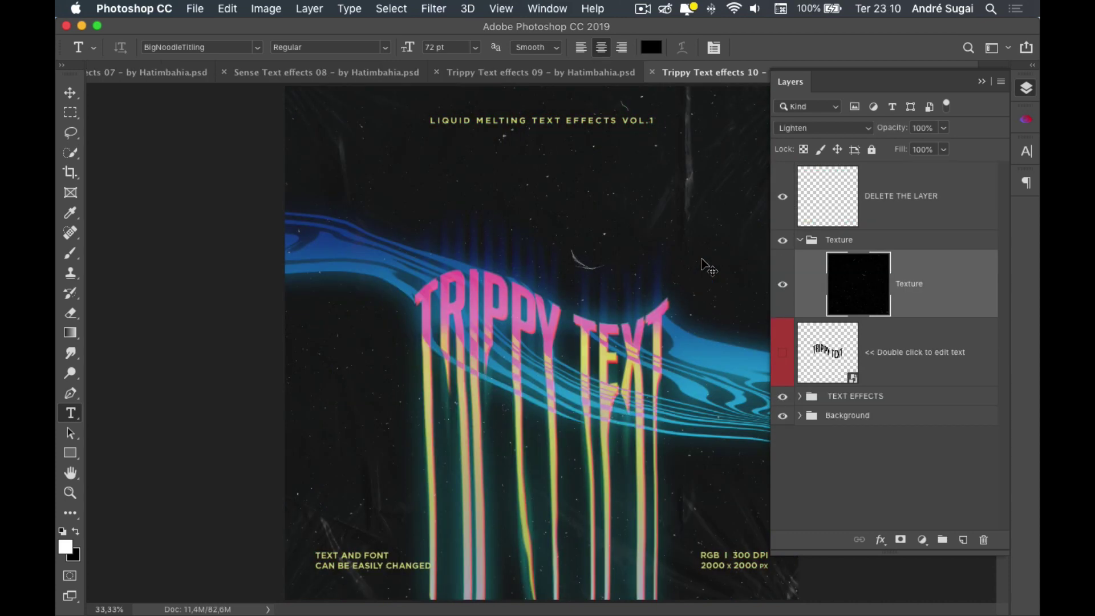
key("ctrl+Tab")
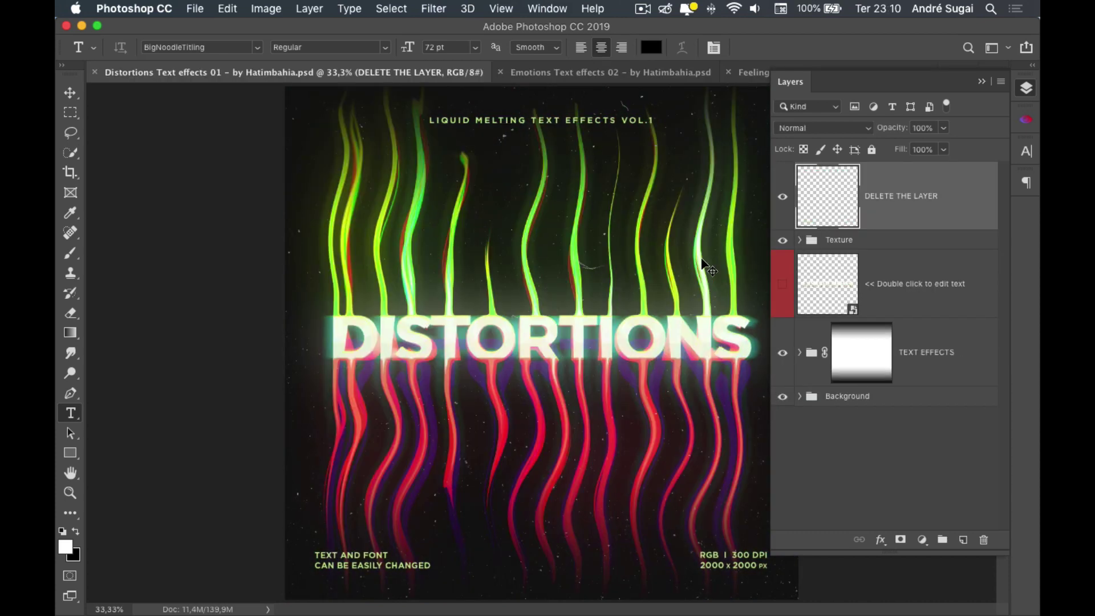
key("ctrl+Tab")
key("ctrl+Tab")
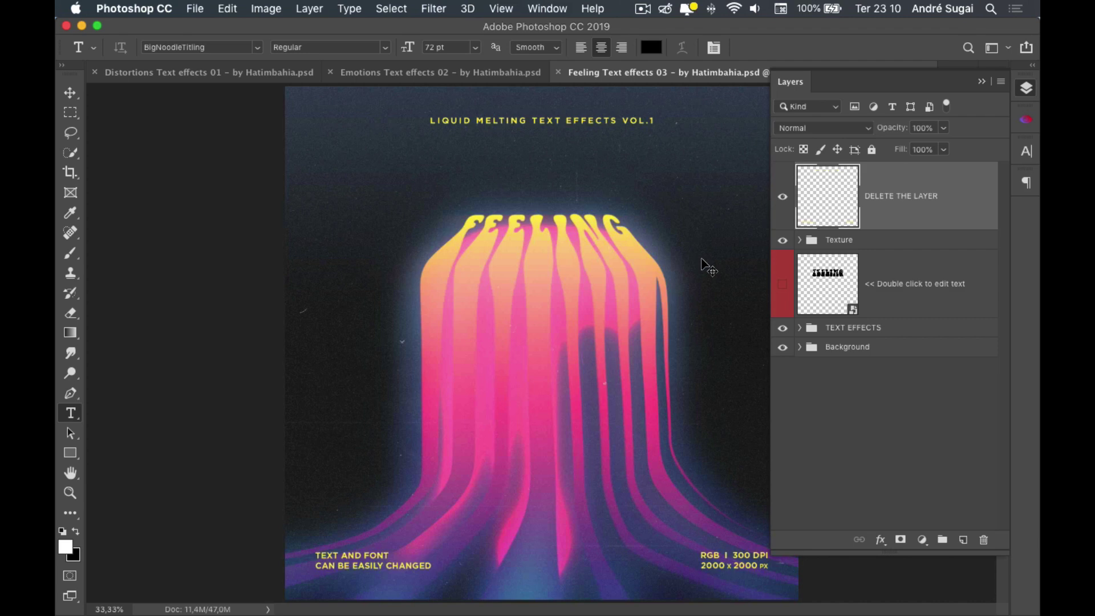
key("ctrl+Tab")
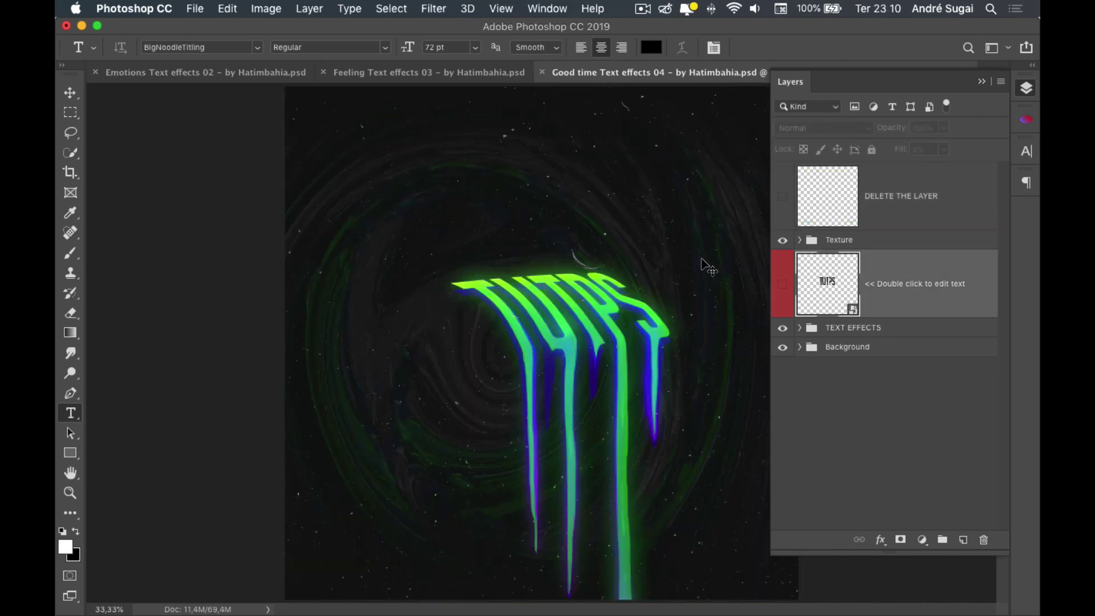
key("ctrl+Tab")
key("ctrl+Tab")
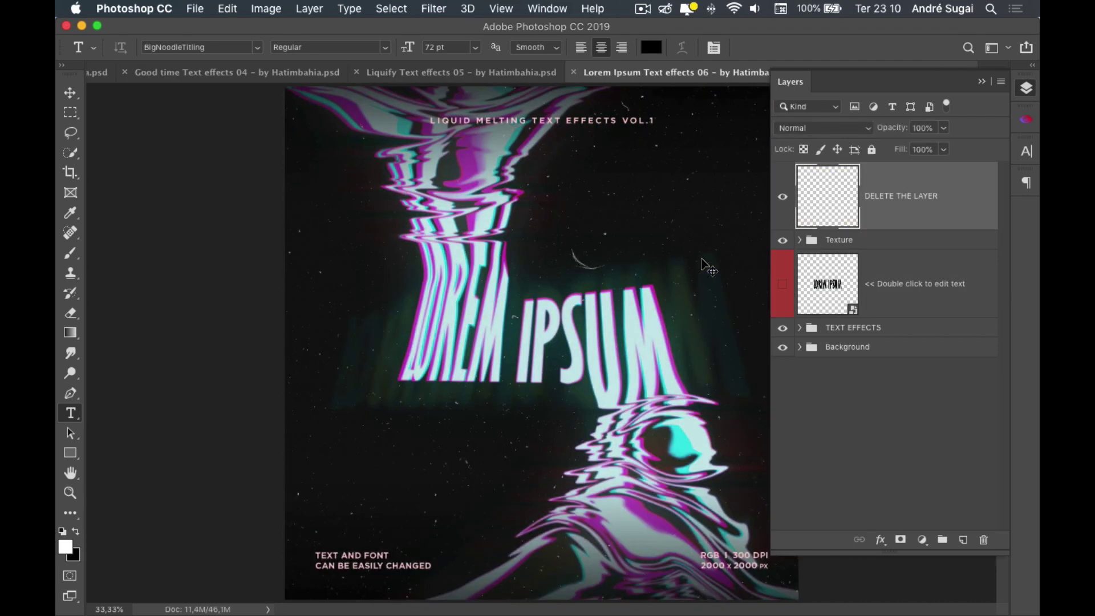
key("ctrl+Tab")
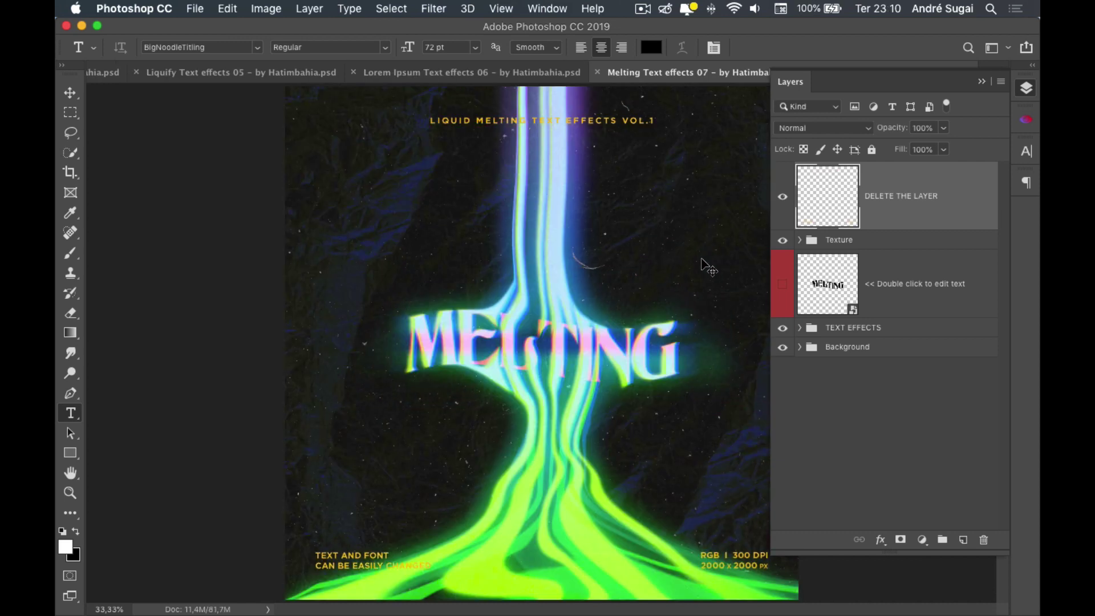
key("ctrl+Tab")
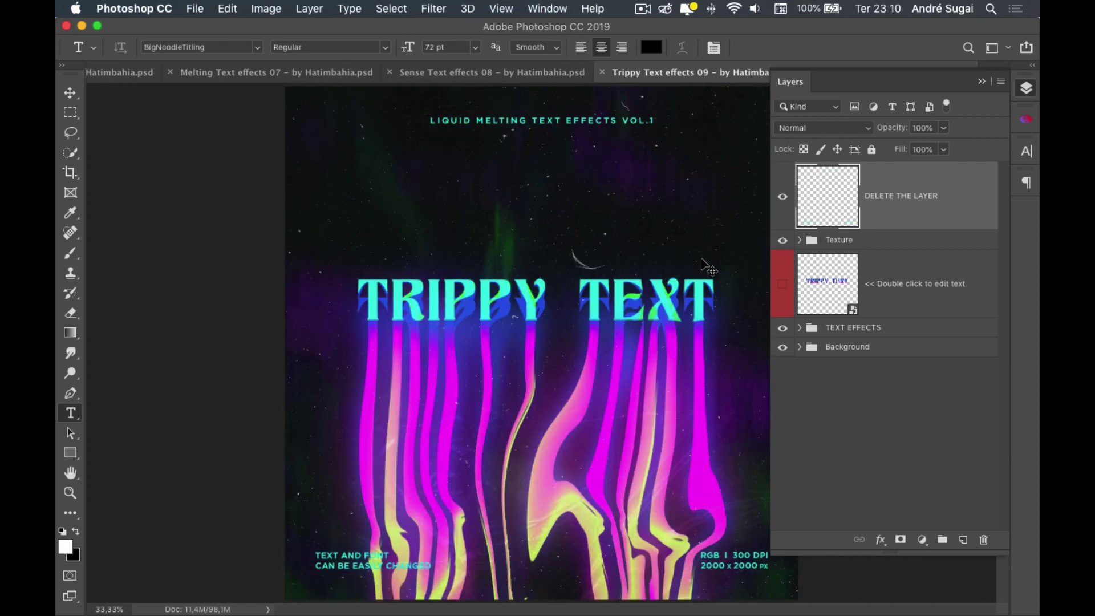
key("ctrl+Tab")
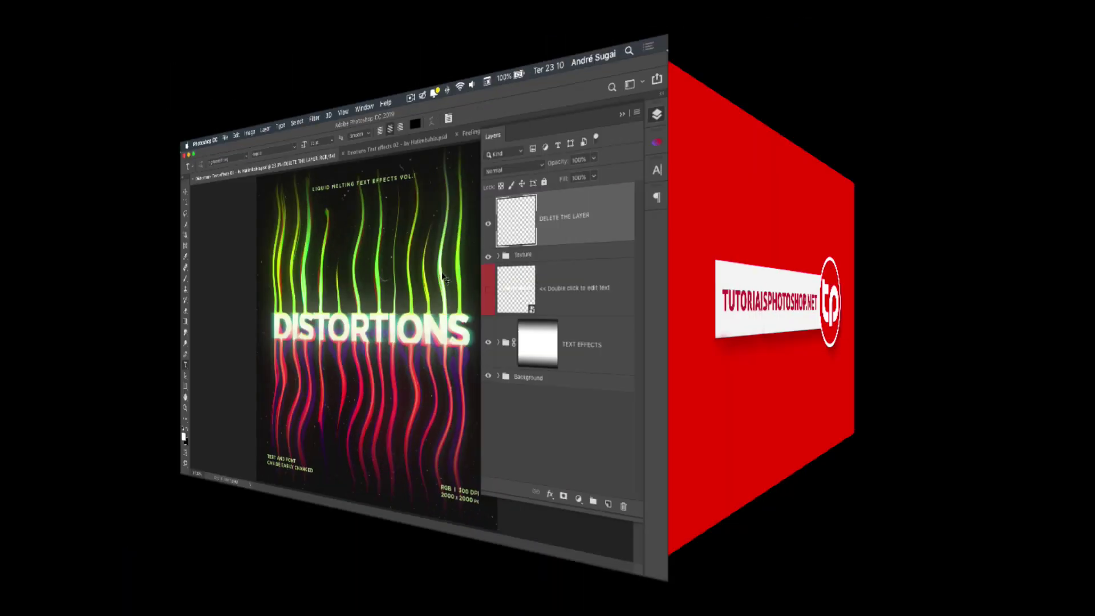